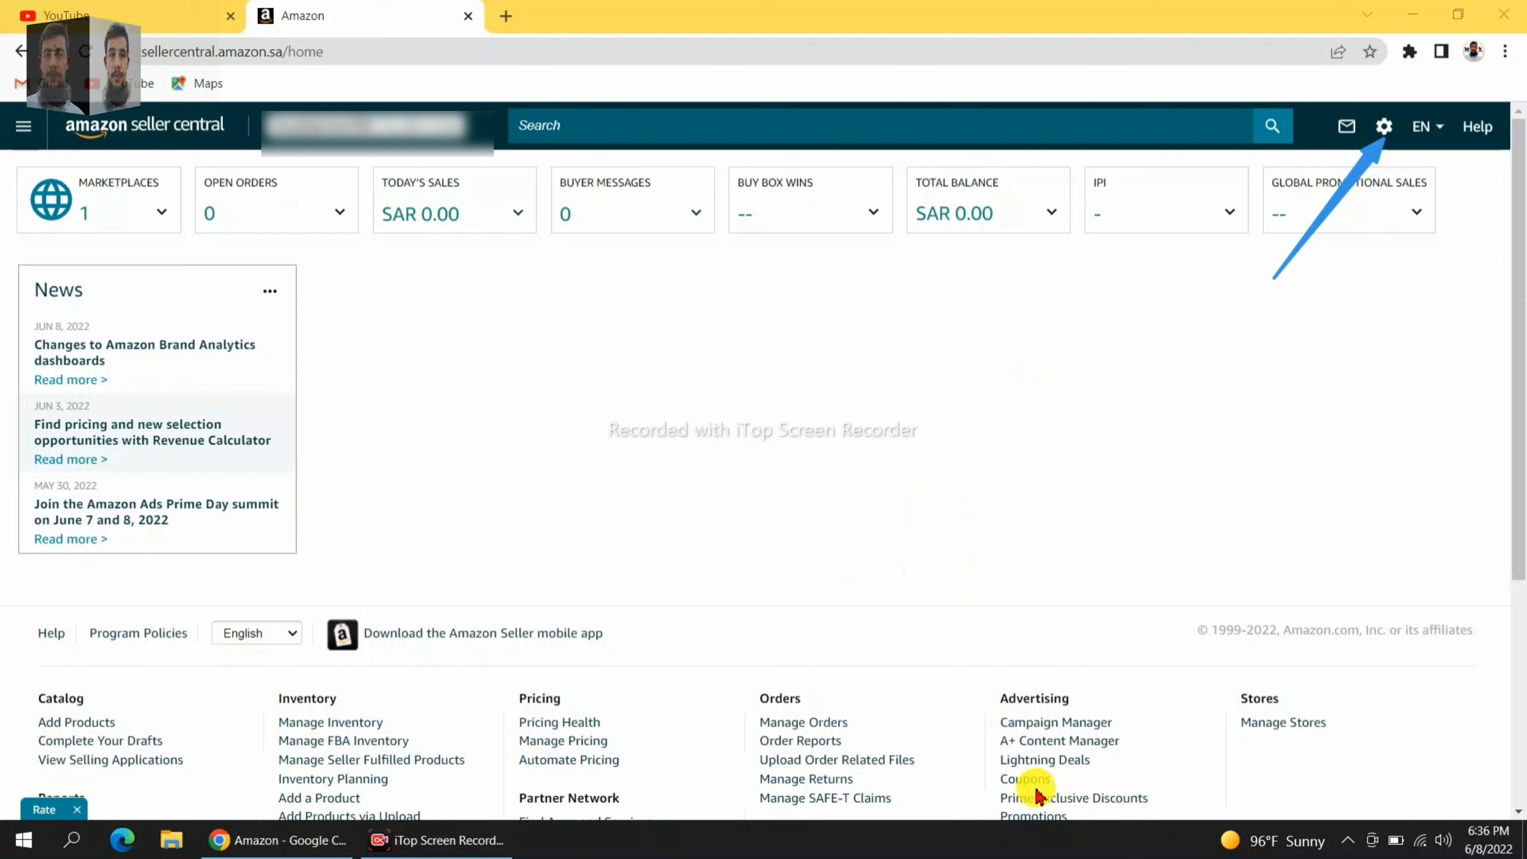
Go to Shipping Settings from the gear menu to view self-ship address and handling time.
left_click(1383, 126)
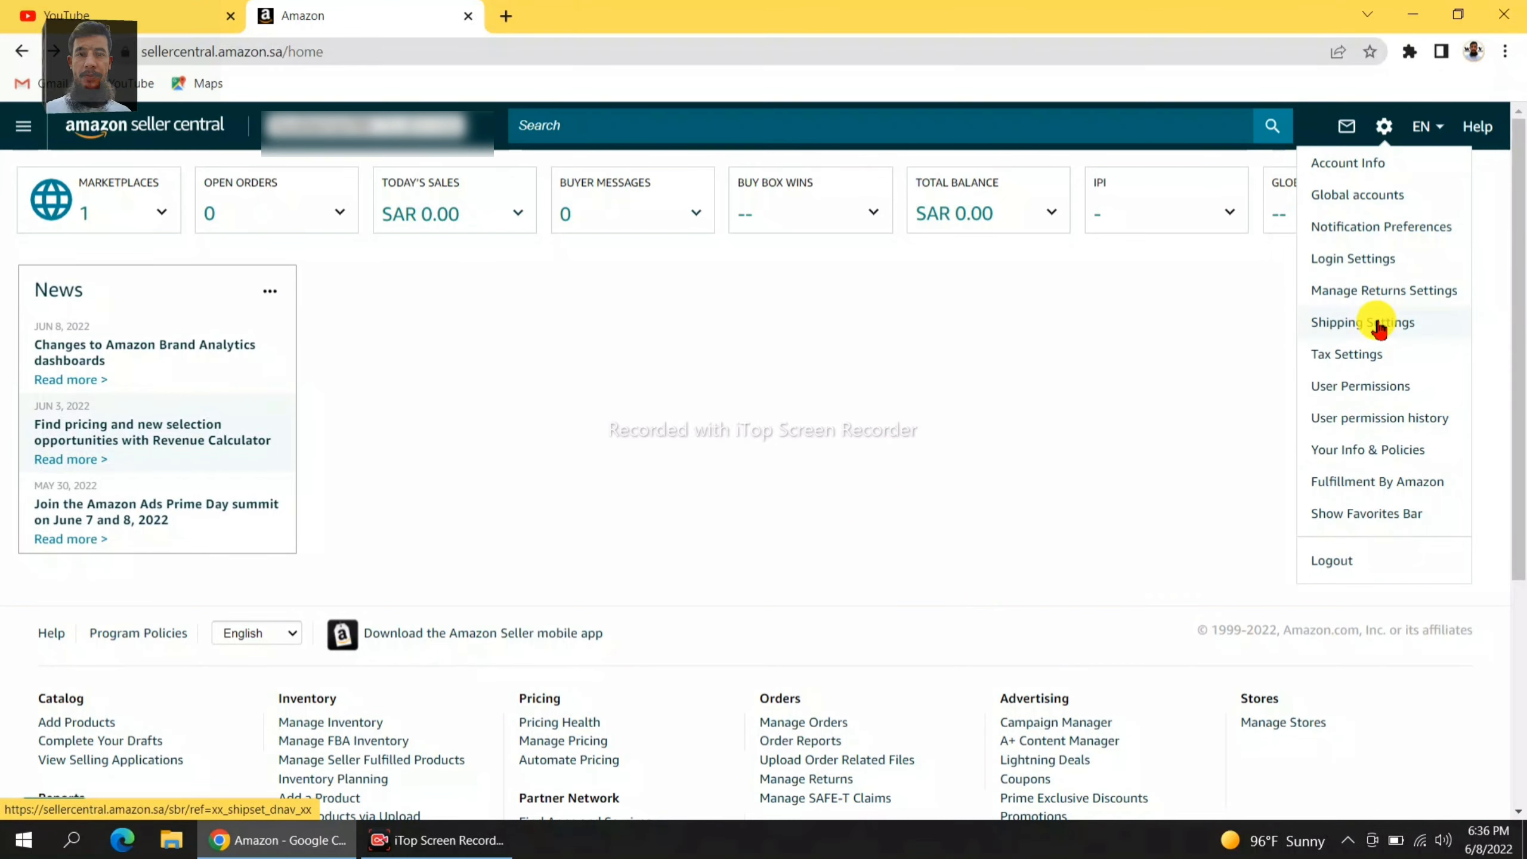
left_click(1379, 325)
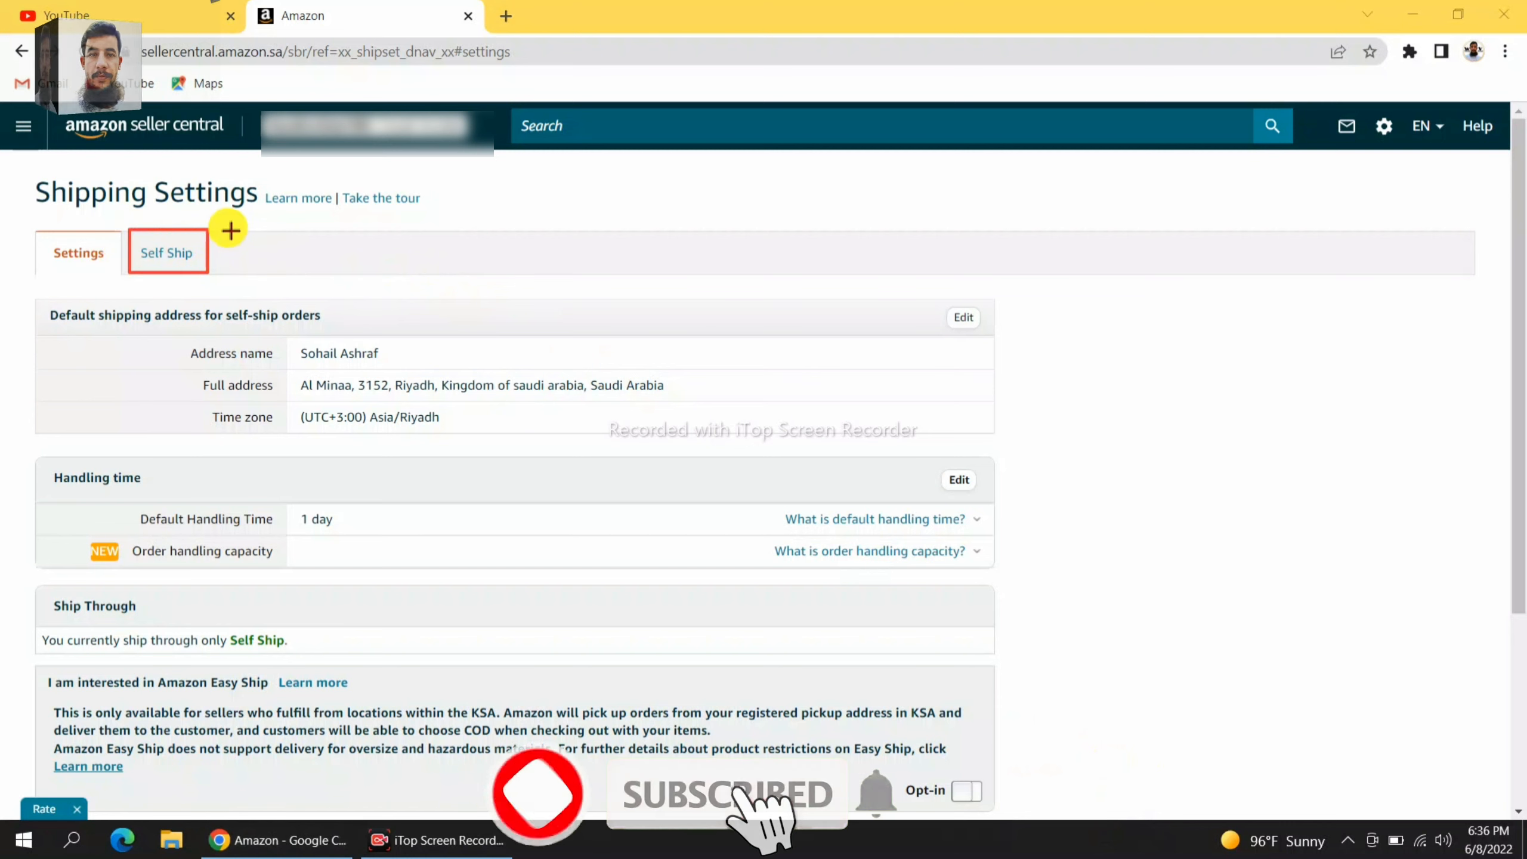
mouse_move(227, 227)
left_mouse_down()
mouse_move(293, 276)
mouse_move(364, 276)
left_mouse_up()
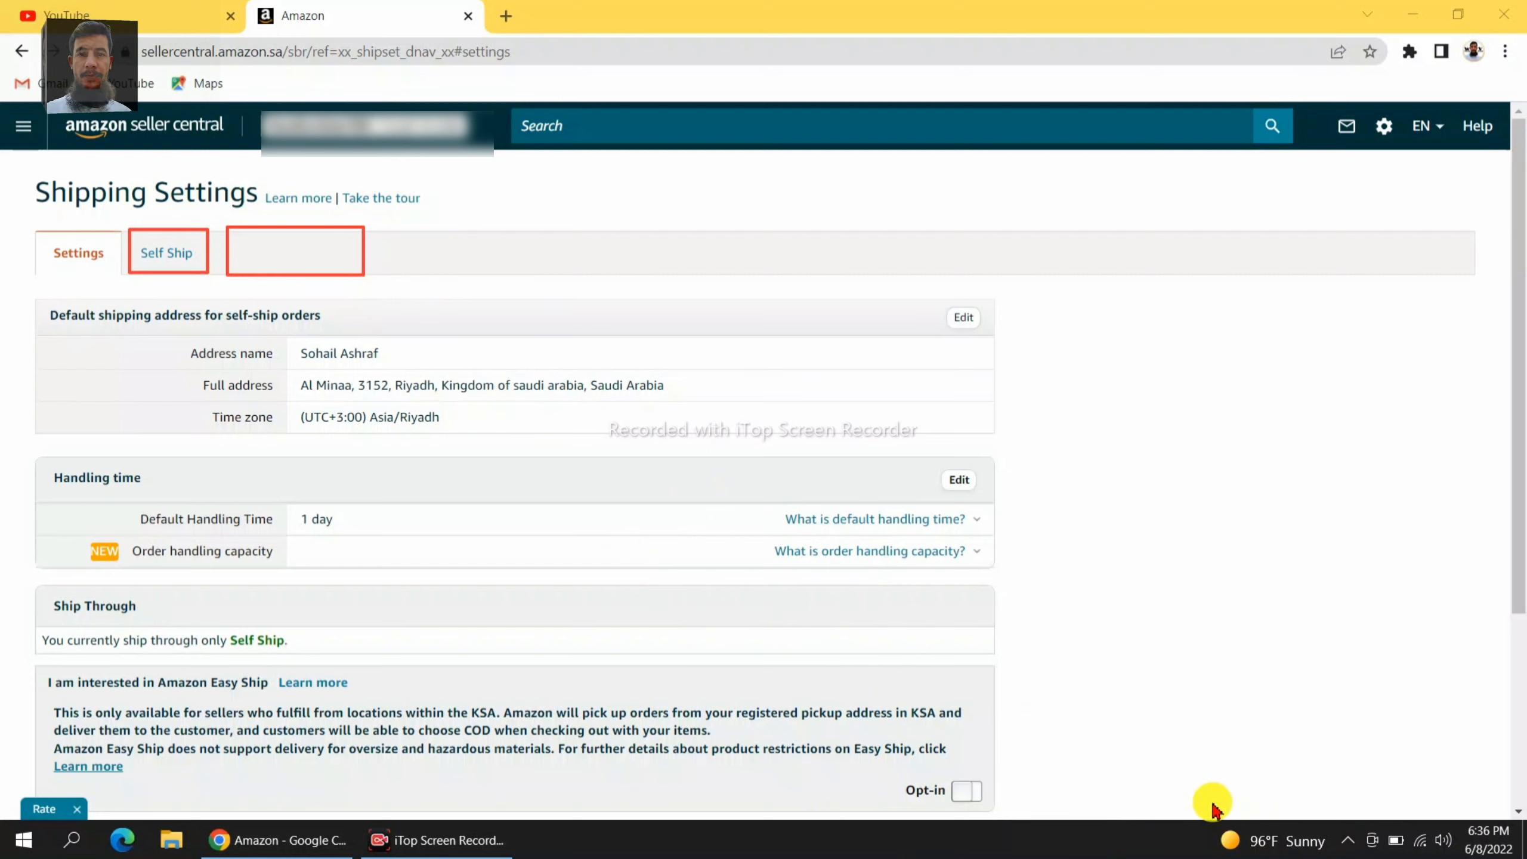
left_click(247, 255)
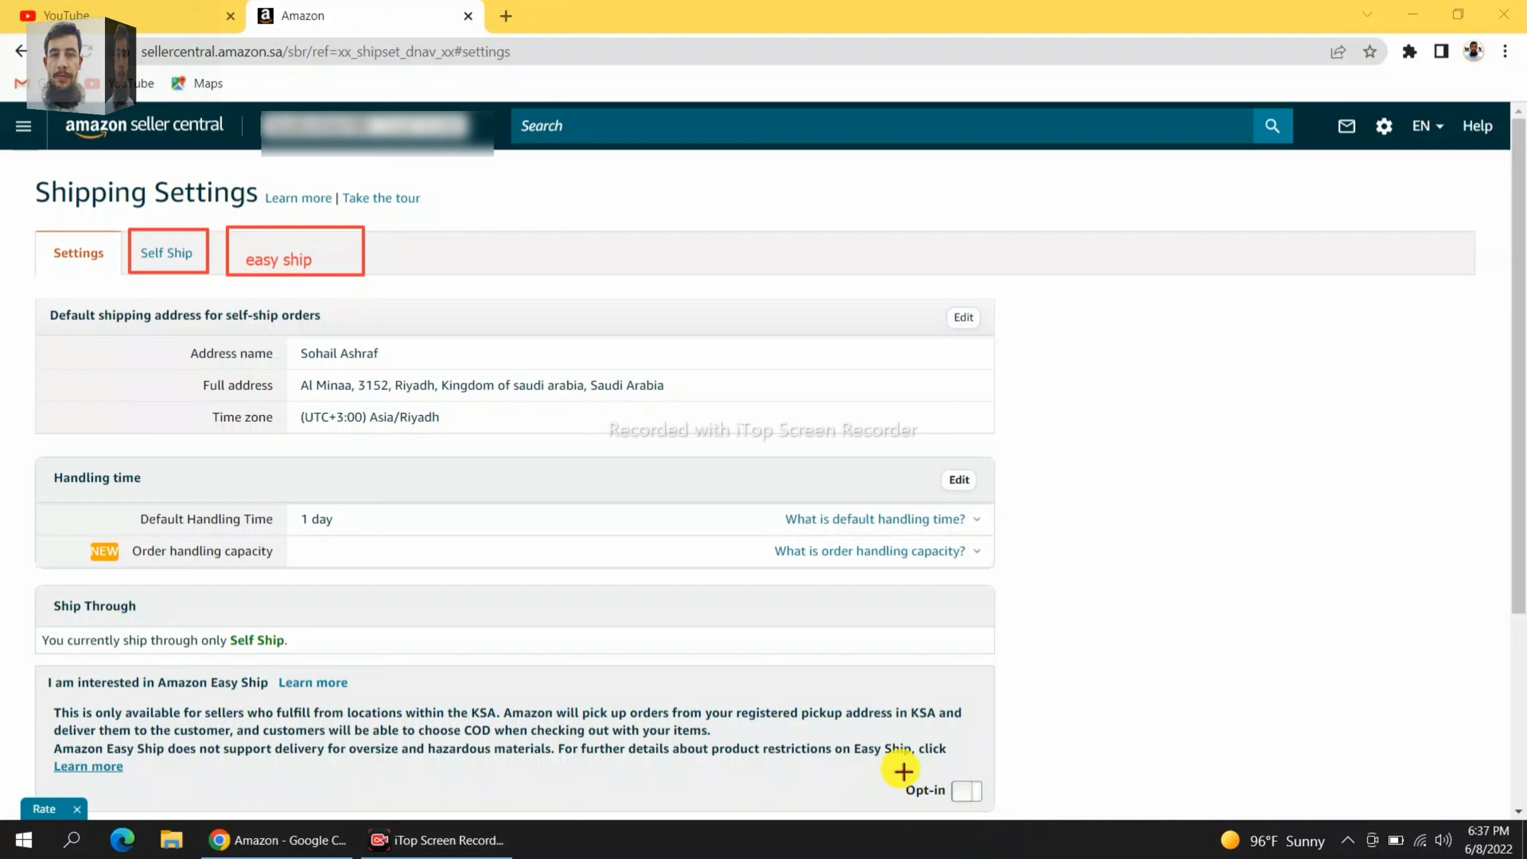
left_click_drag(900, 768, 995, 809)
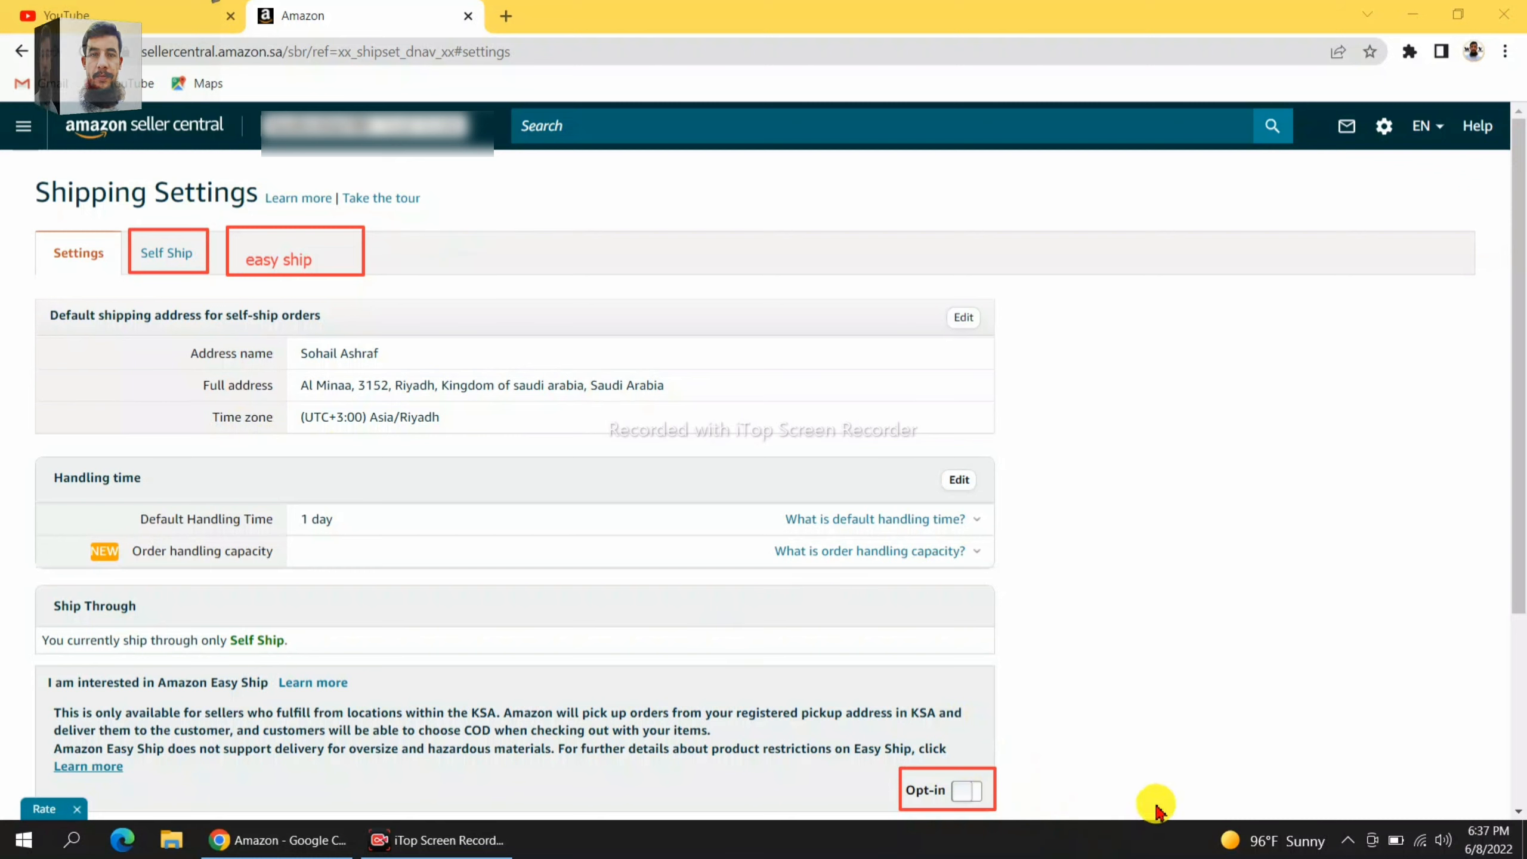
left_click_drag(499, 225, 364, 249)
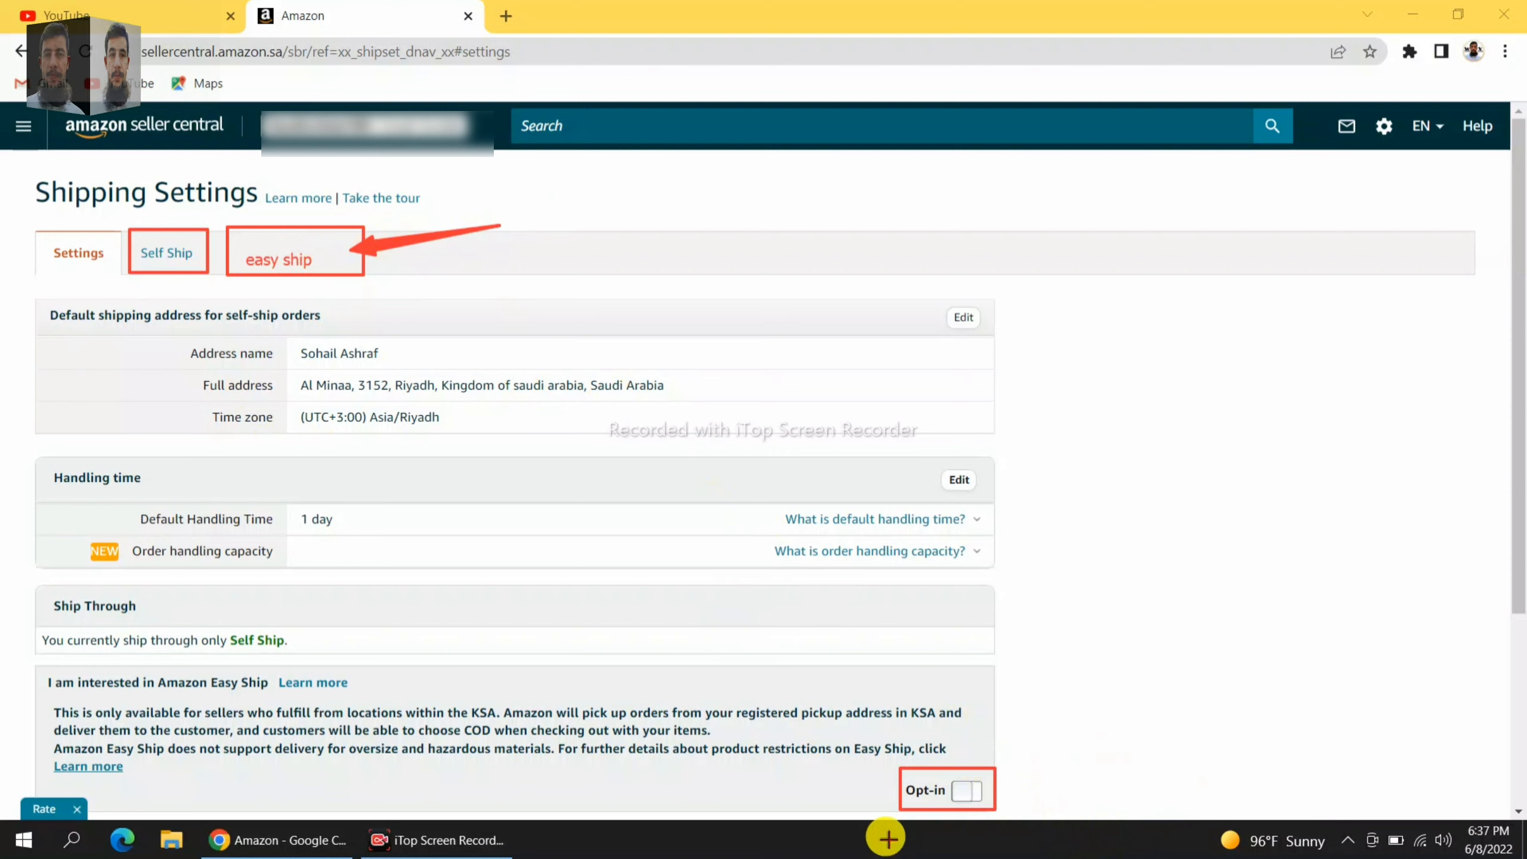
Opt in to Amazon Easy Ship to reach its settings page and Pickup Address section.
left_click(1040, 801)
left_click(960, 792)
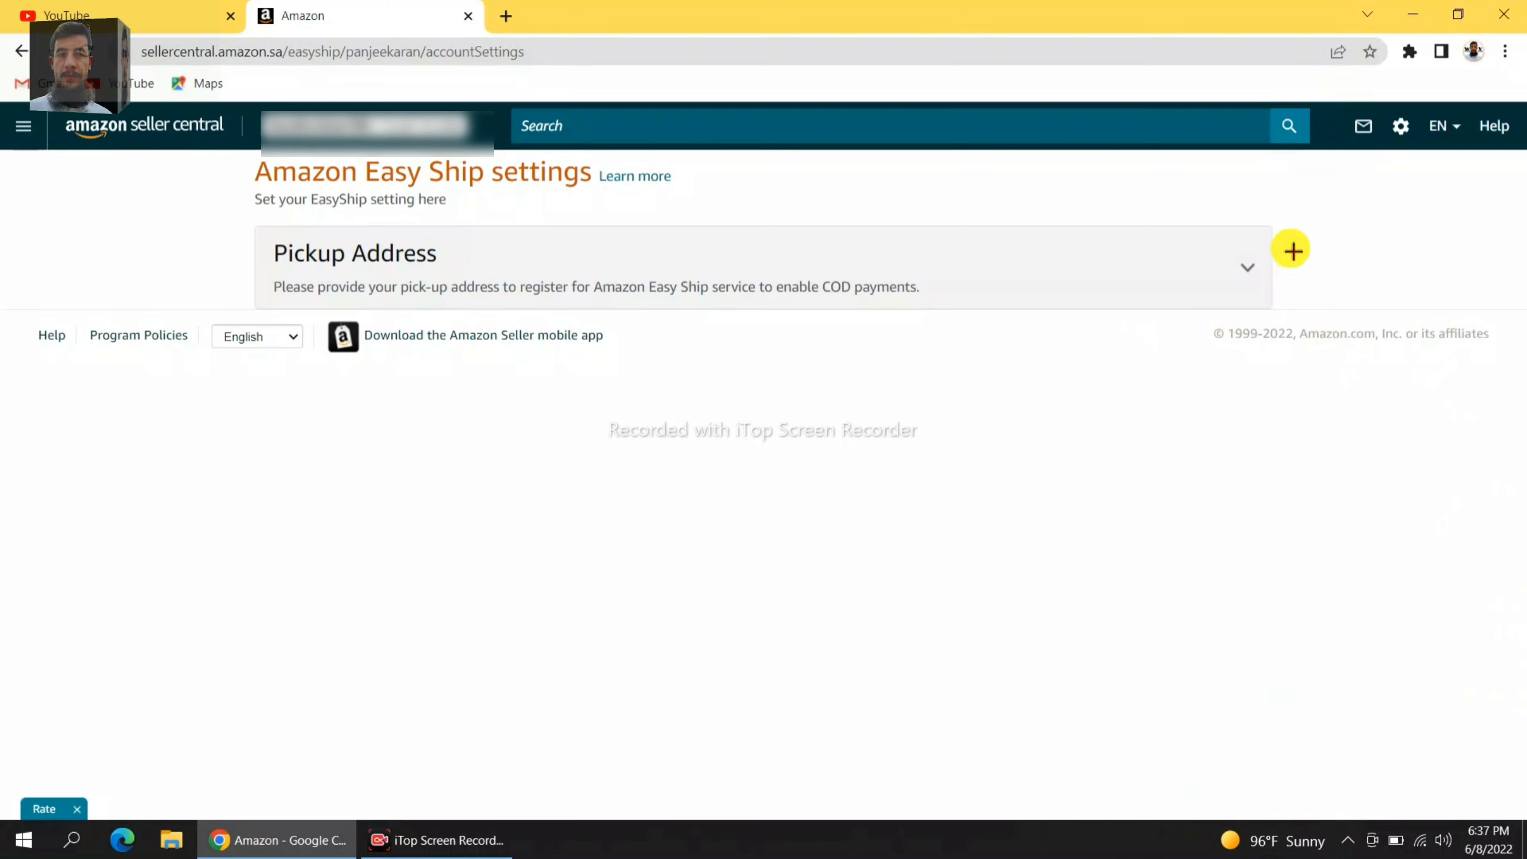
left_click_drag(1284, 236, 1188, 306)
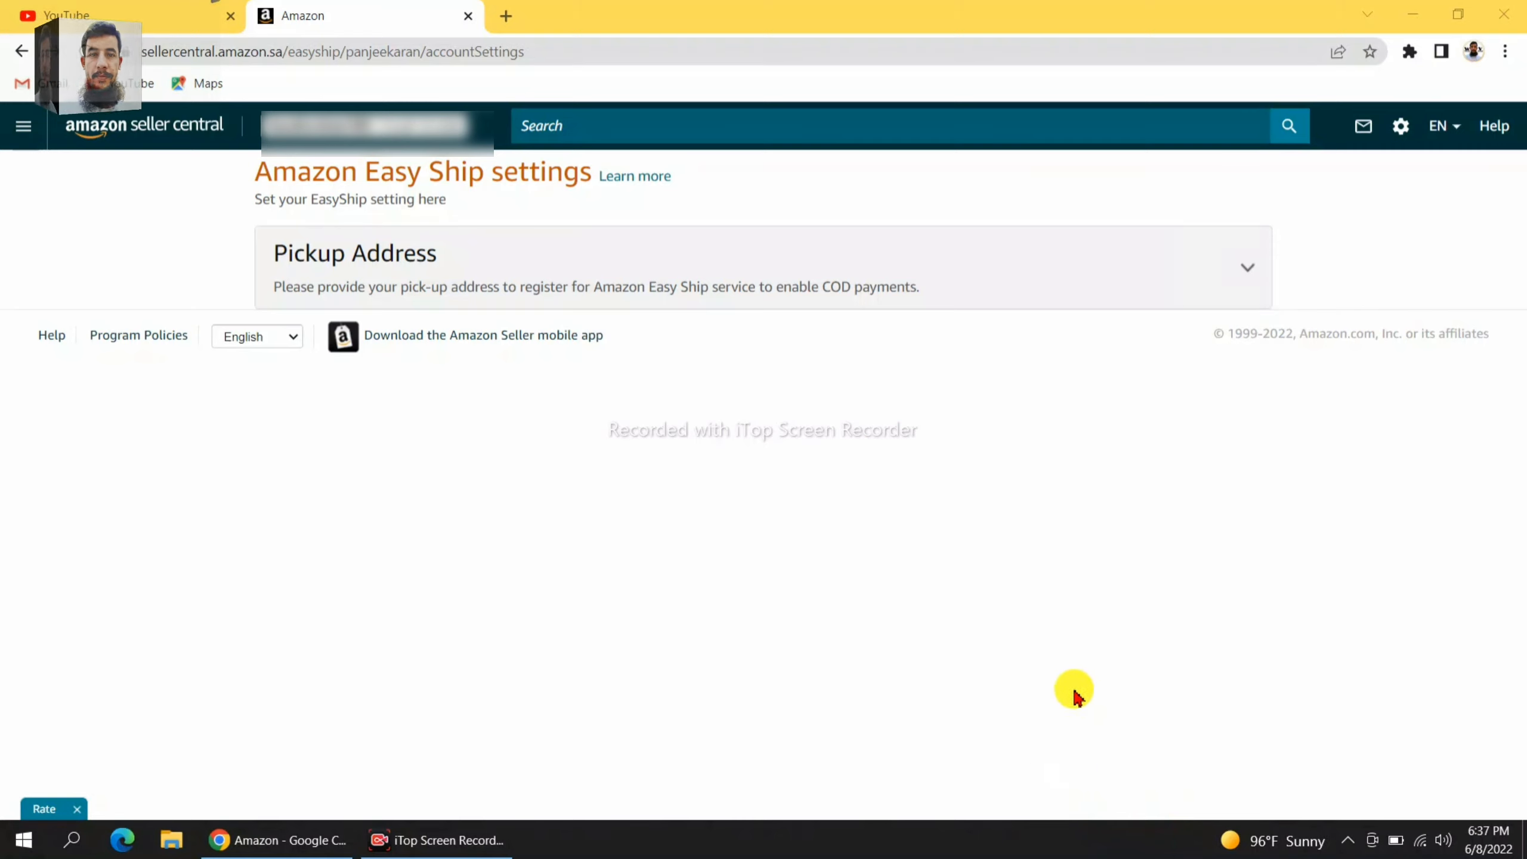
Expand the Pickup Address form, with Country preset to KSA and State, City, Area empty.
left_click(1248, 269)
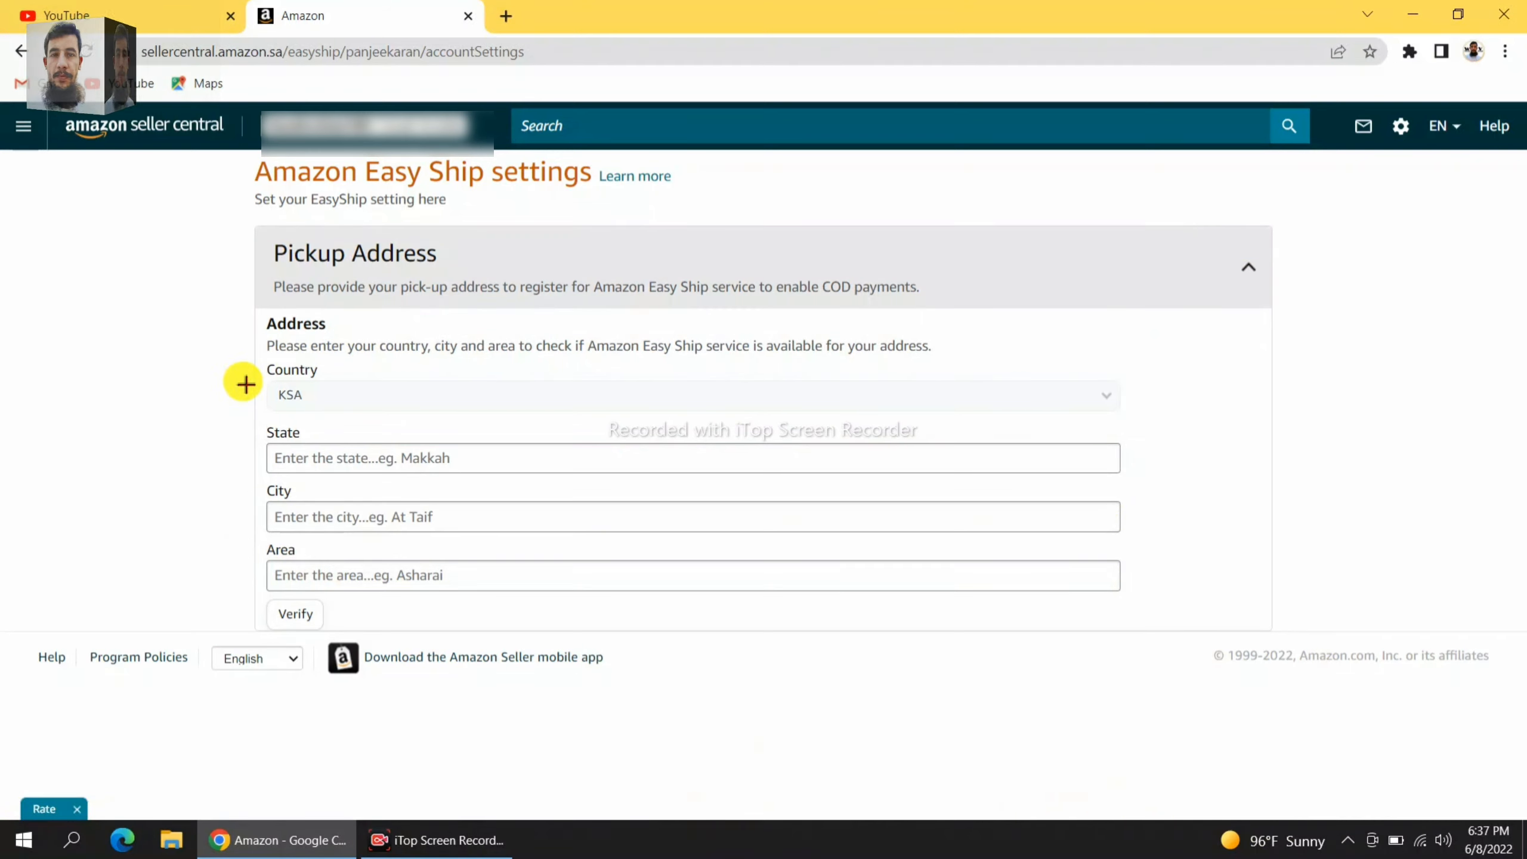
mouse_move(256, 359)
left_mouse_down()
mouse_move(327, 417)
mouse_move(331, 458)
mouse_move(452, 476)
left_mouse_up()
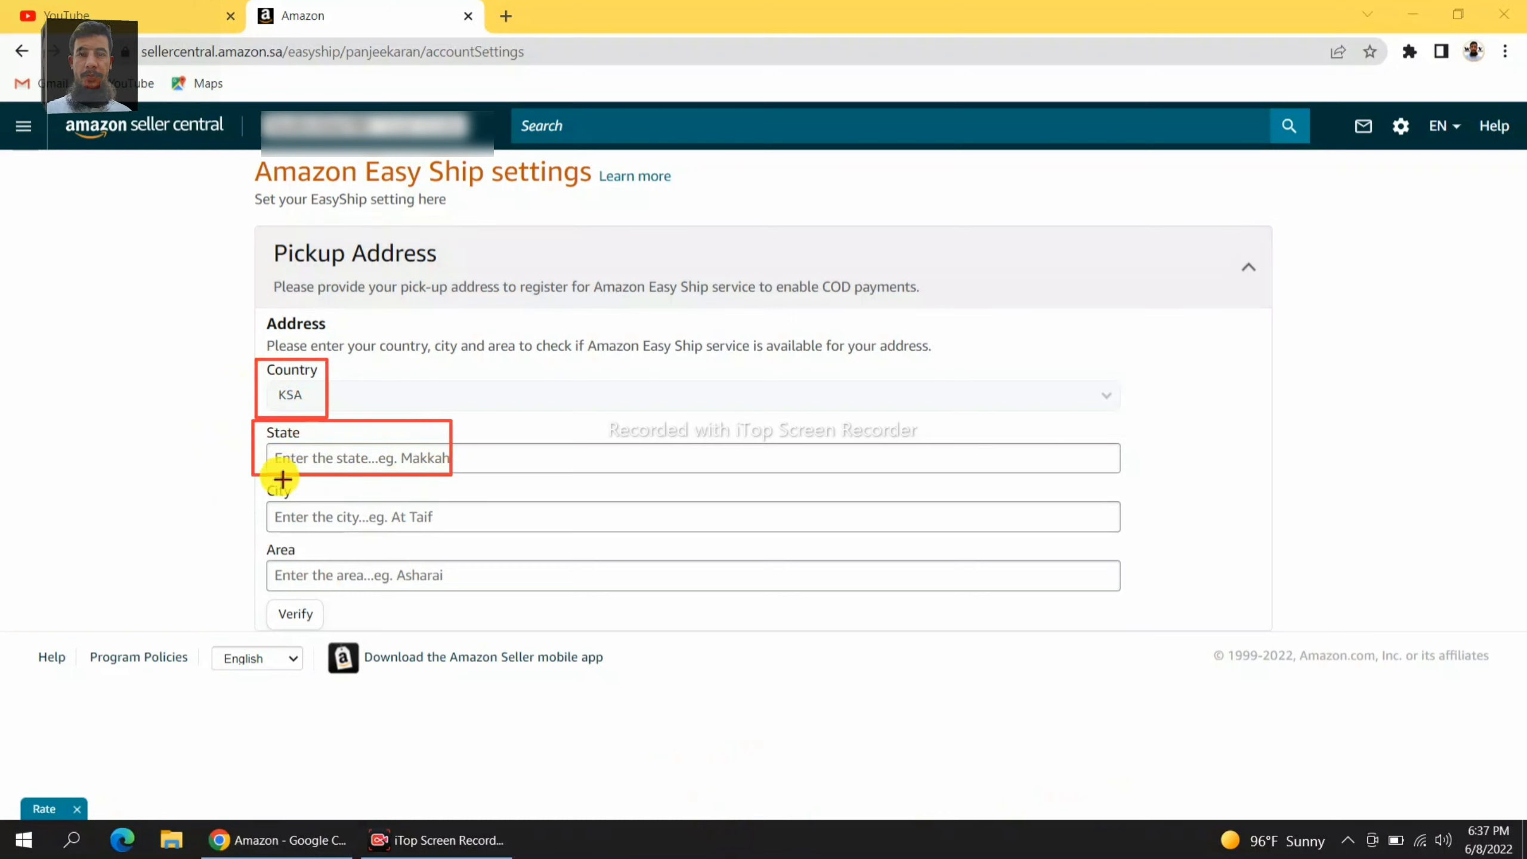
mouse_move(250, 477)
left_mouse_down()
mouse_move(362, 535)
mouse_move(433, 533)
left_mouse_up()
mouse_move(253, 531)
left_mouse_down()
mouse_move(306, 587)
mouse_move(450, 585)
left_mouse_up()
mouse_move(261, 600)
left_mouse_down()
mouse_move(263, 624)
mouse_move(355, 627)
left_mouse_up()
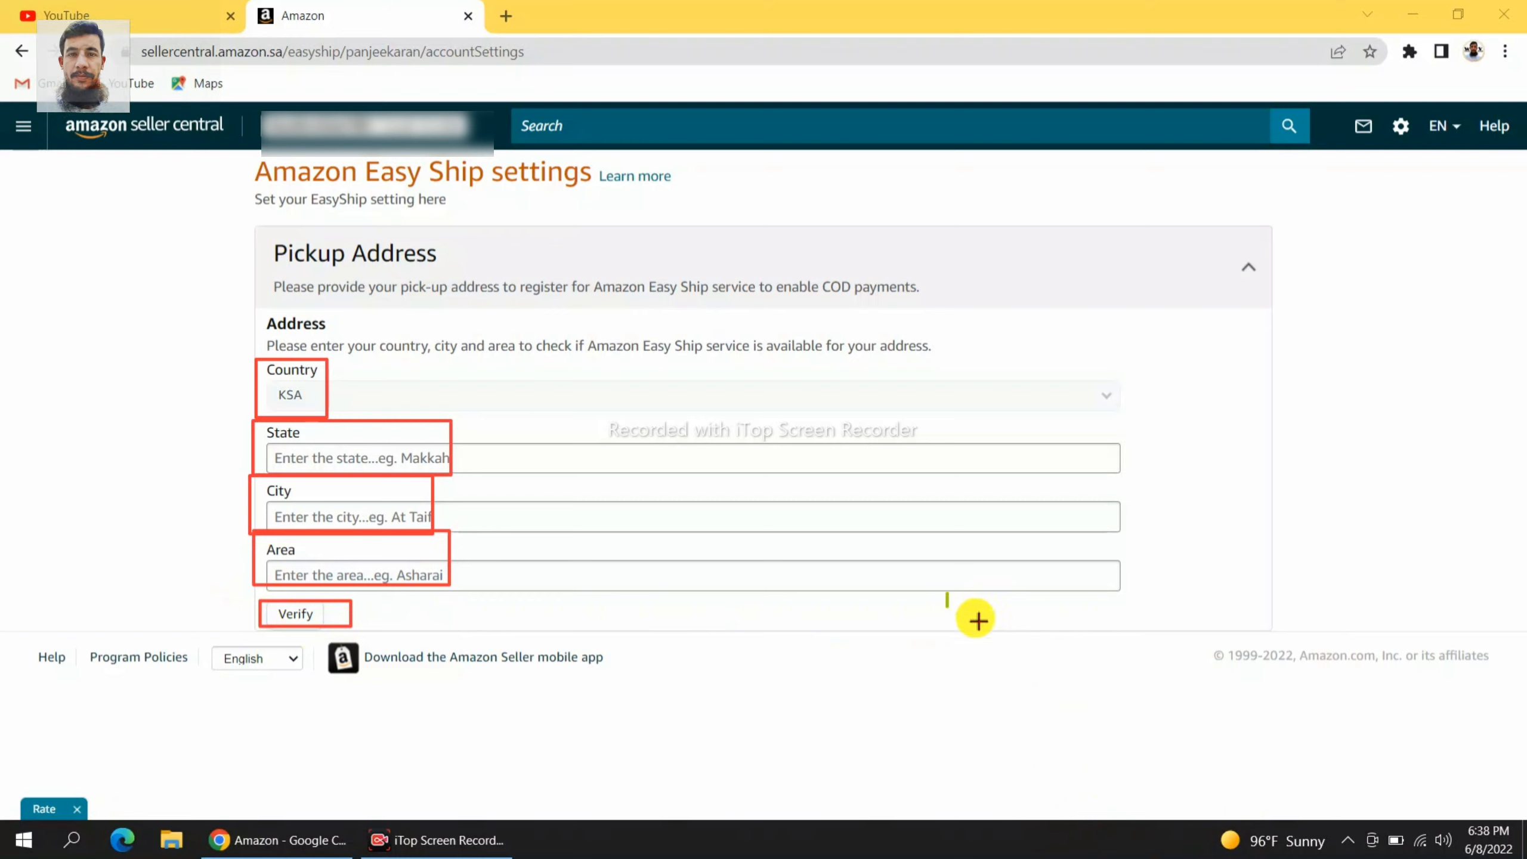
left_click_drag(976, 620, 1135, 635)
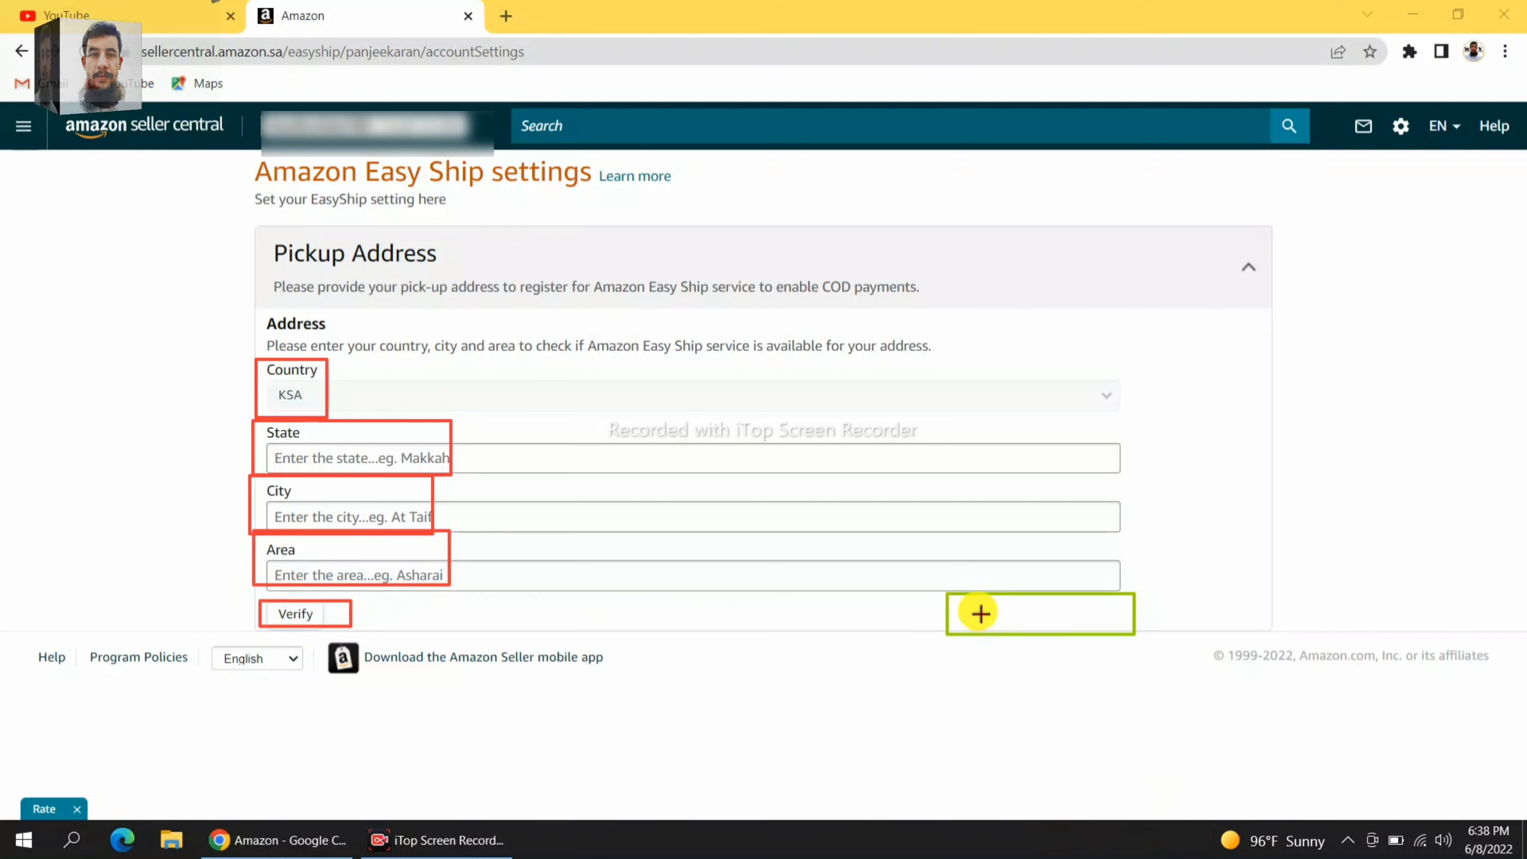
mouse_move(978, 604)
left_mouse_down()
mouse_move(999, 635)
mouse_move(1091, 599)
left_mouse_up()
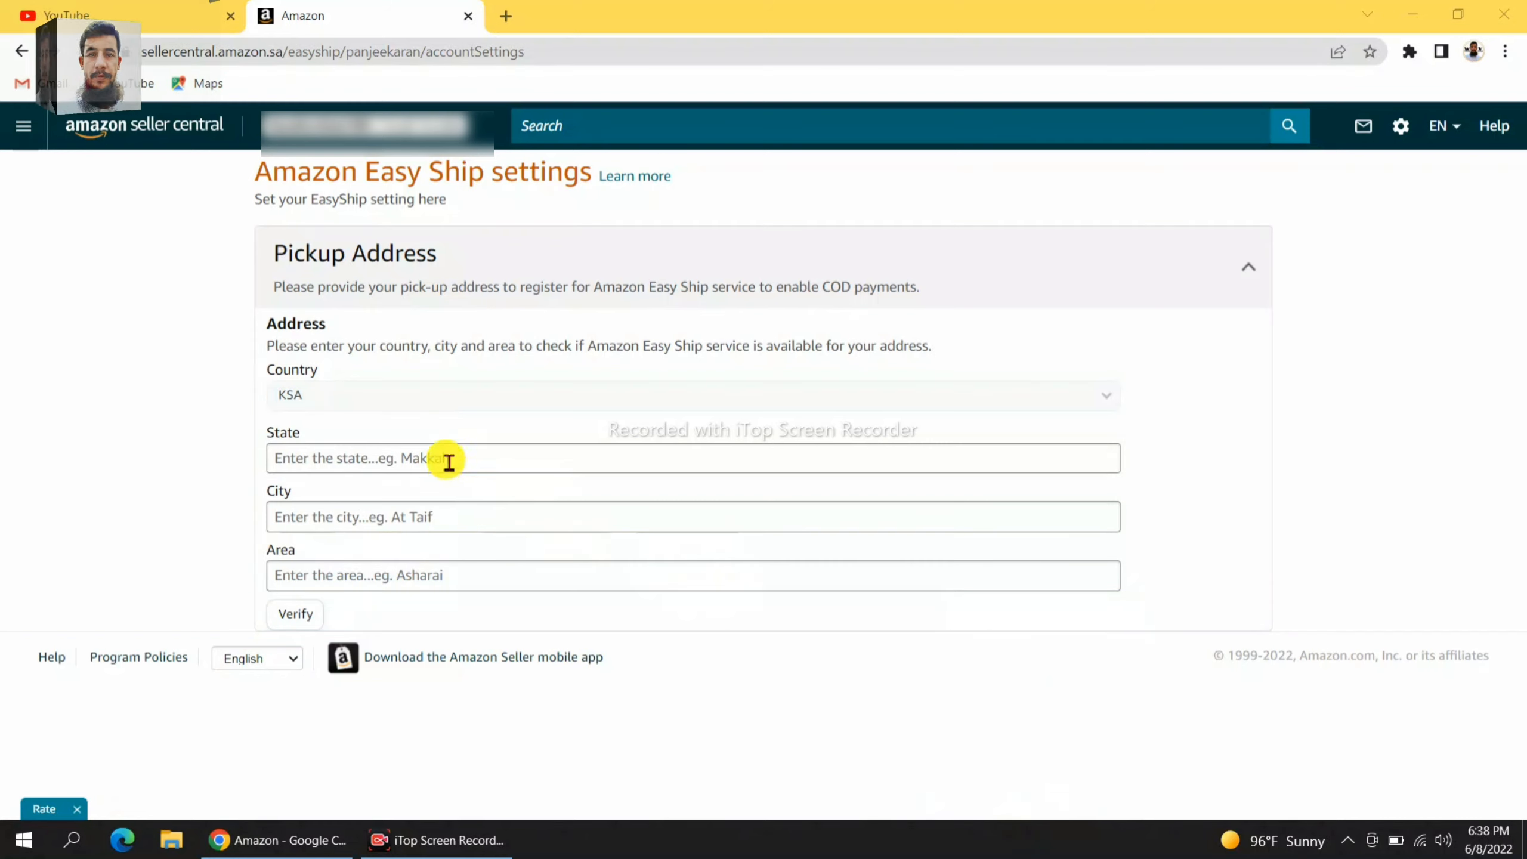
Fill the pickup address with State Riyadh, City Riyadh and Area Al Dar Al Baida.
left_click(448, 460)
type("r")
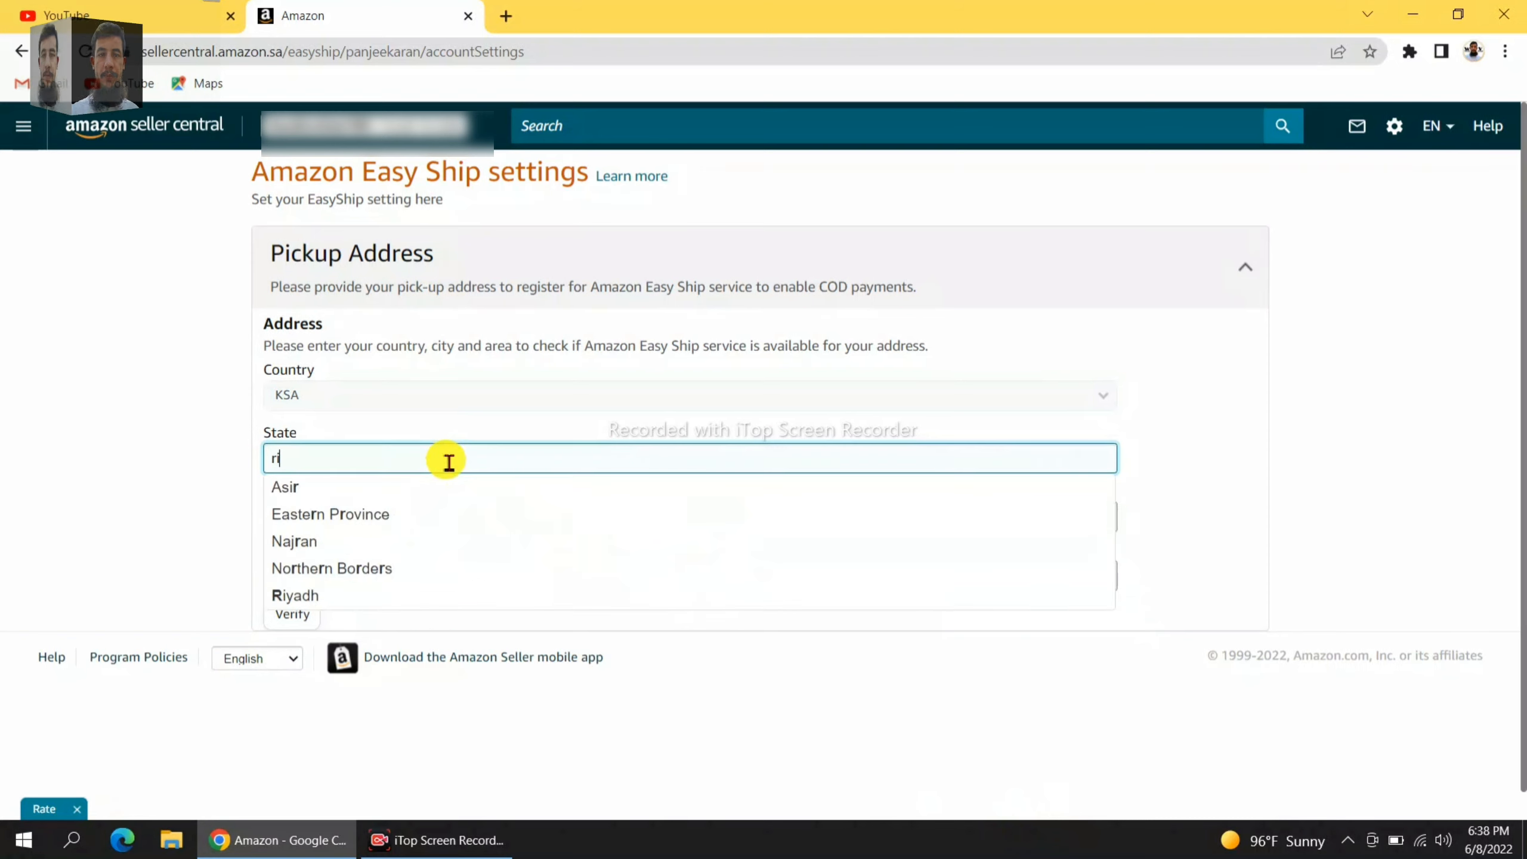
type("i")
left_click(365, 488)
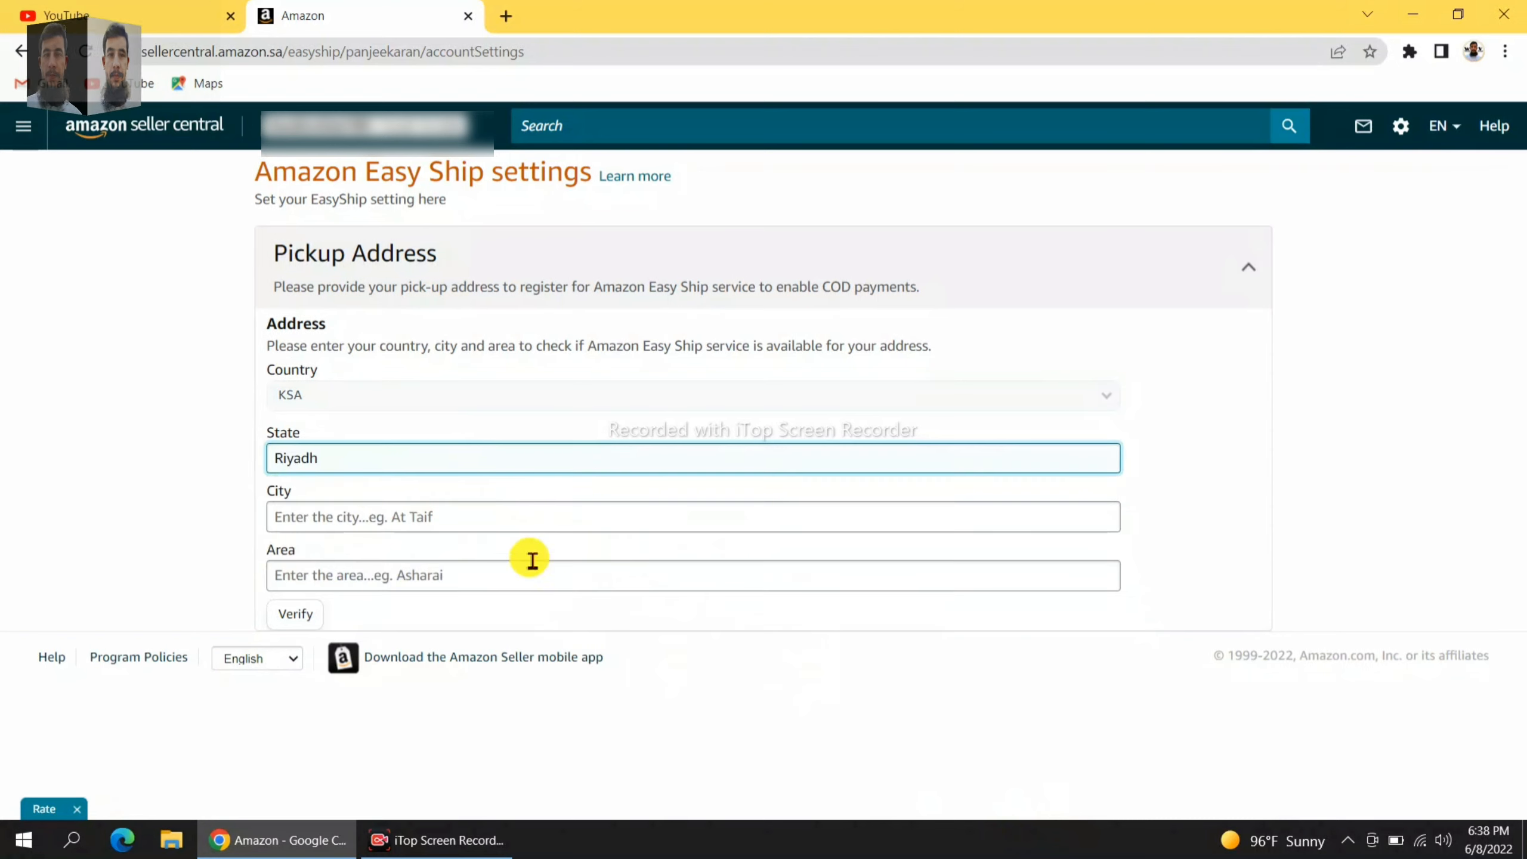
left_click(438, 533)
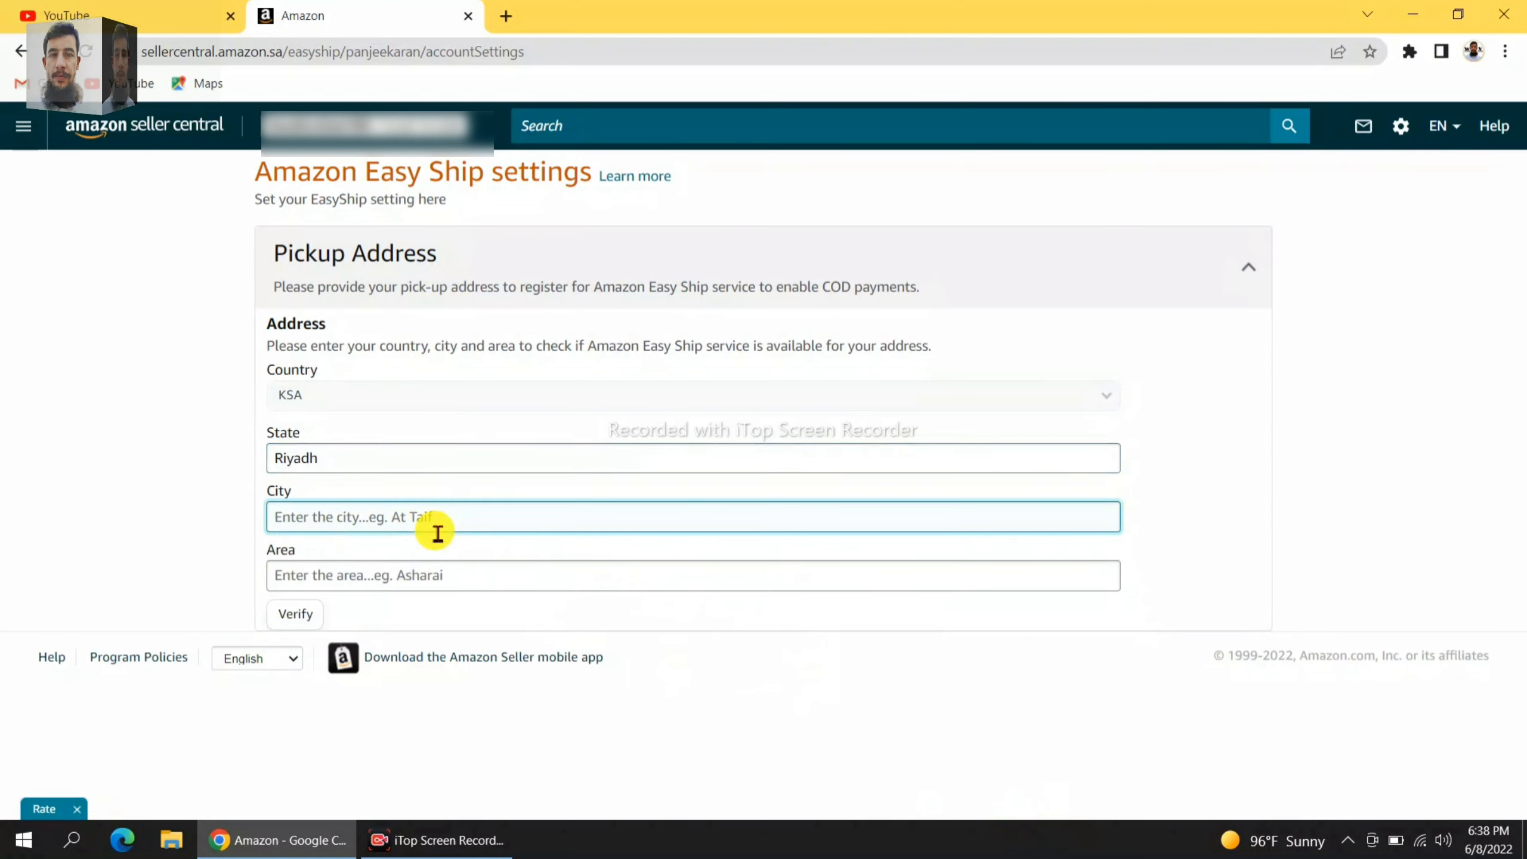
type("ri")
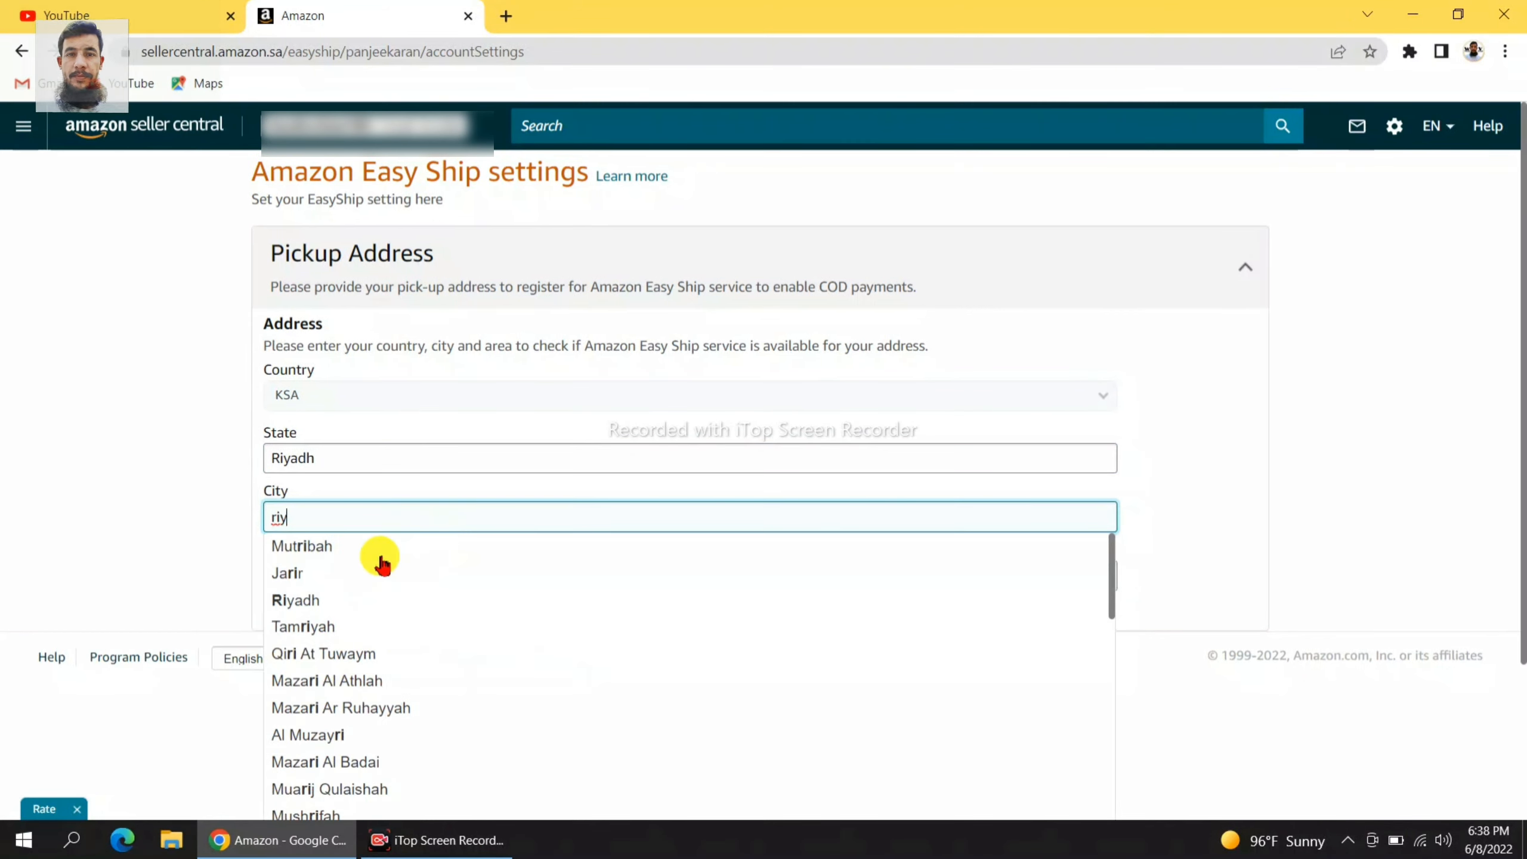
type("y")
left_click(314, 546)
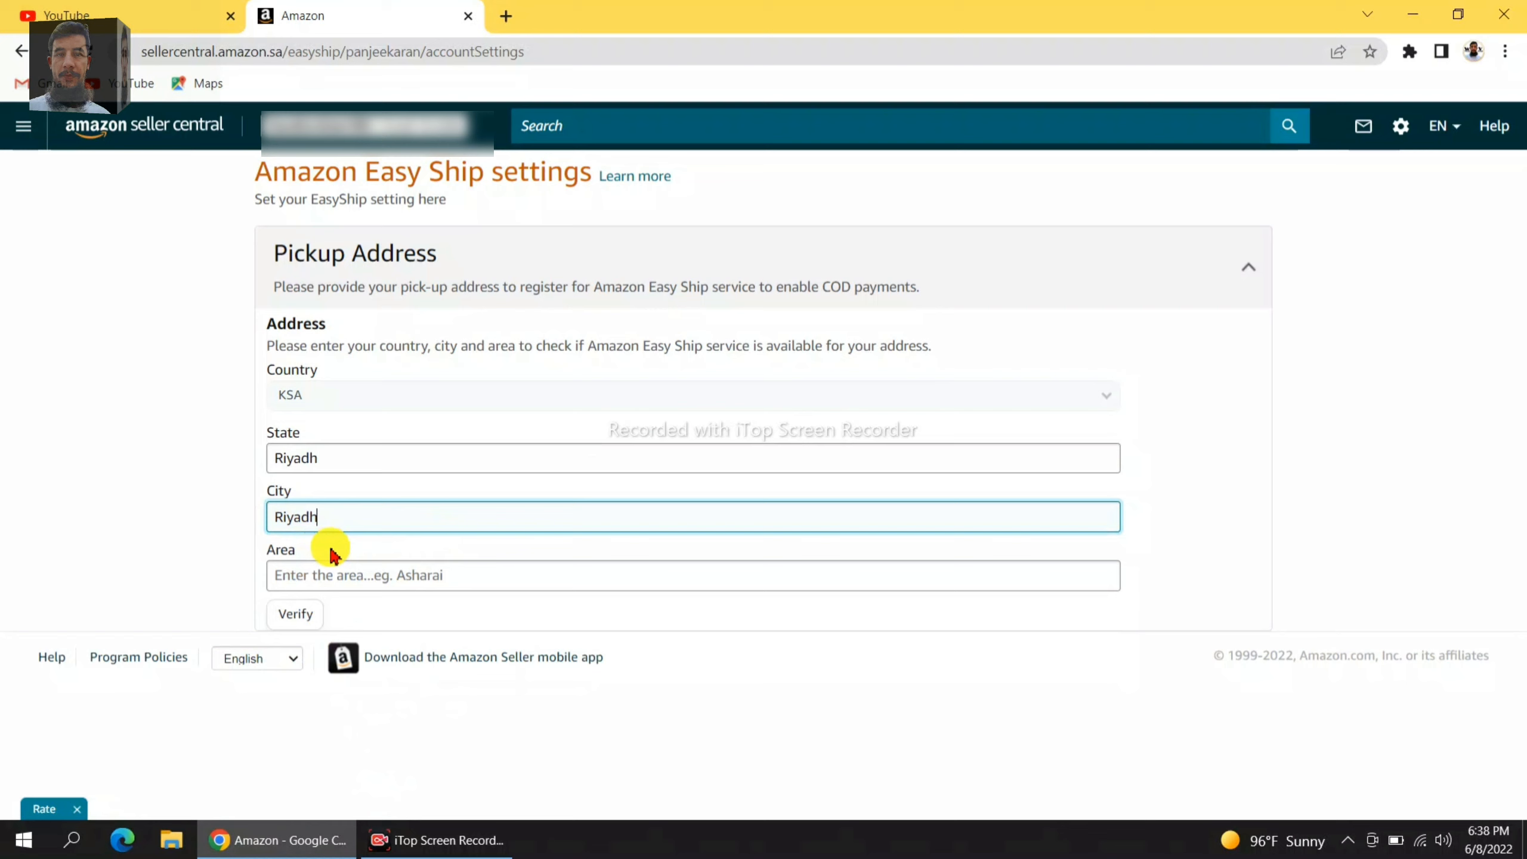
left_click(366, 581)
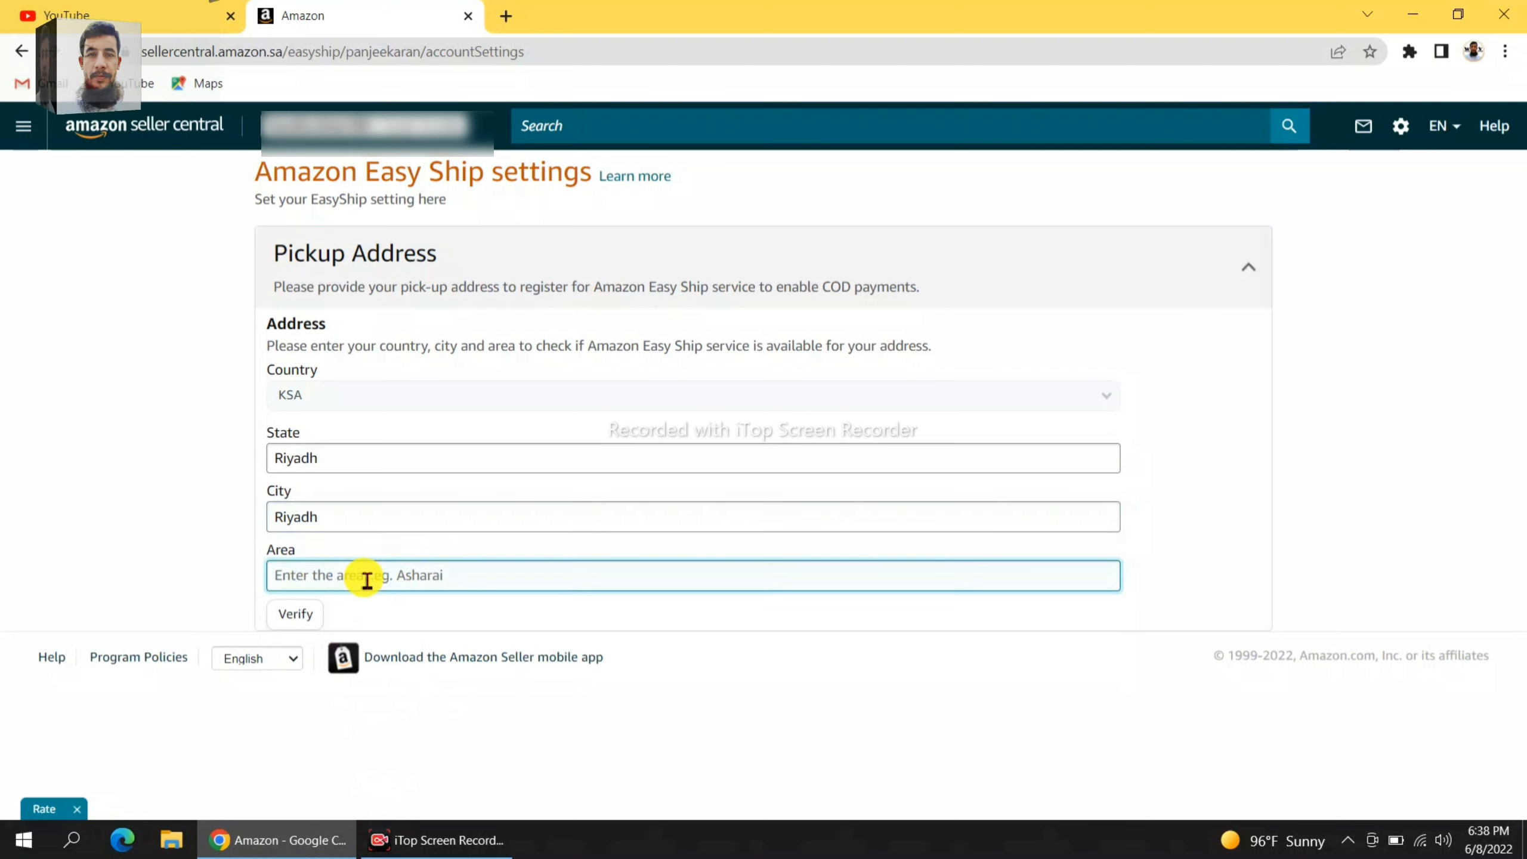
type("a")
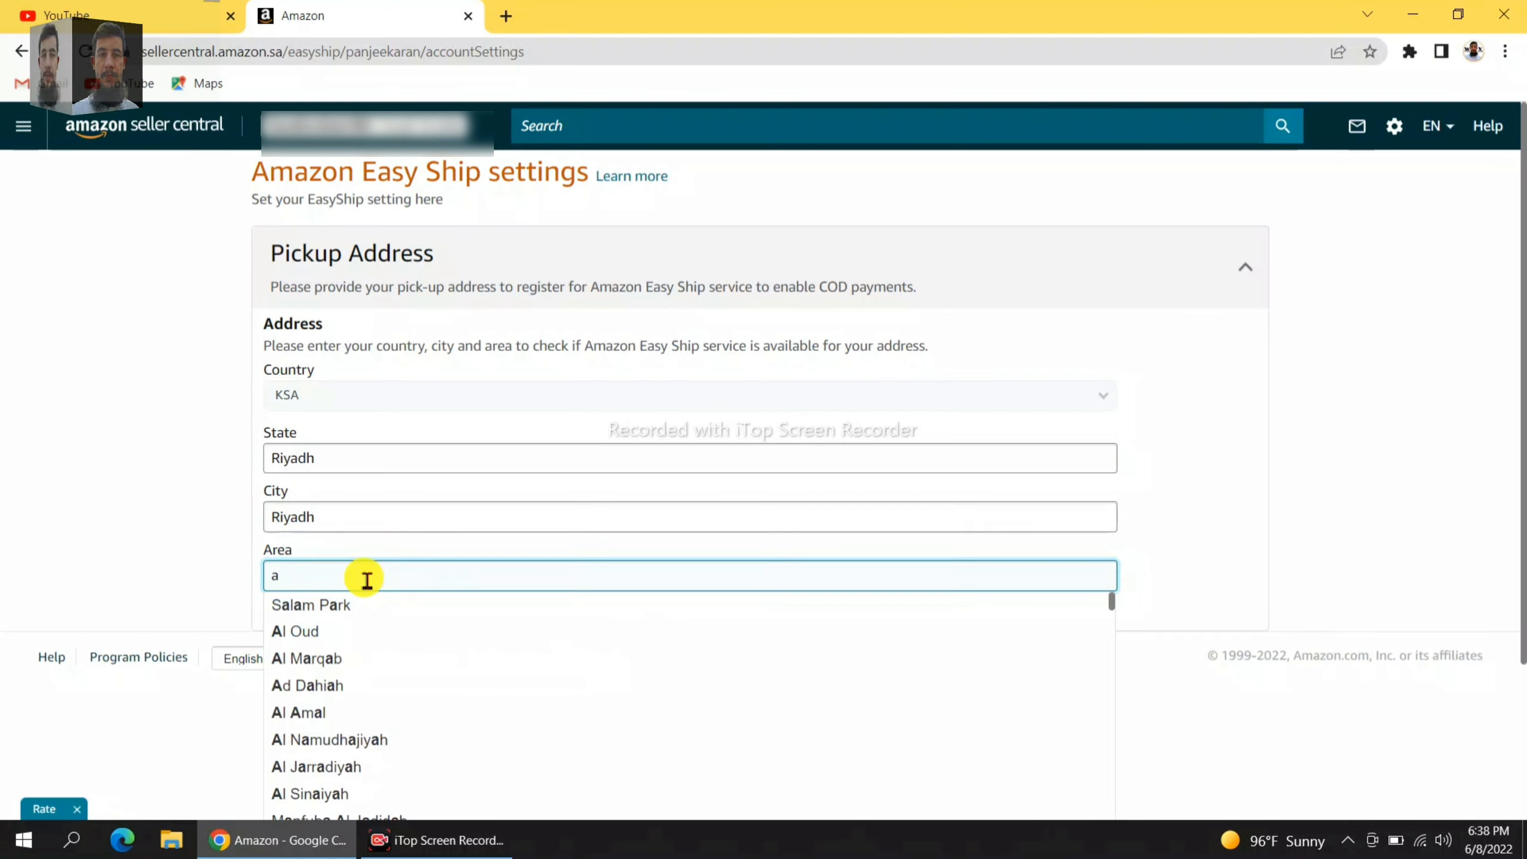
type("l dar")
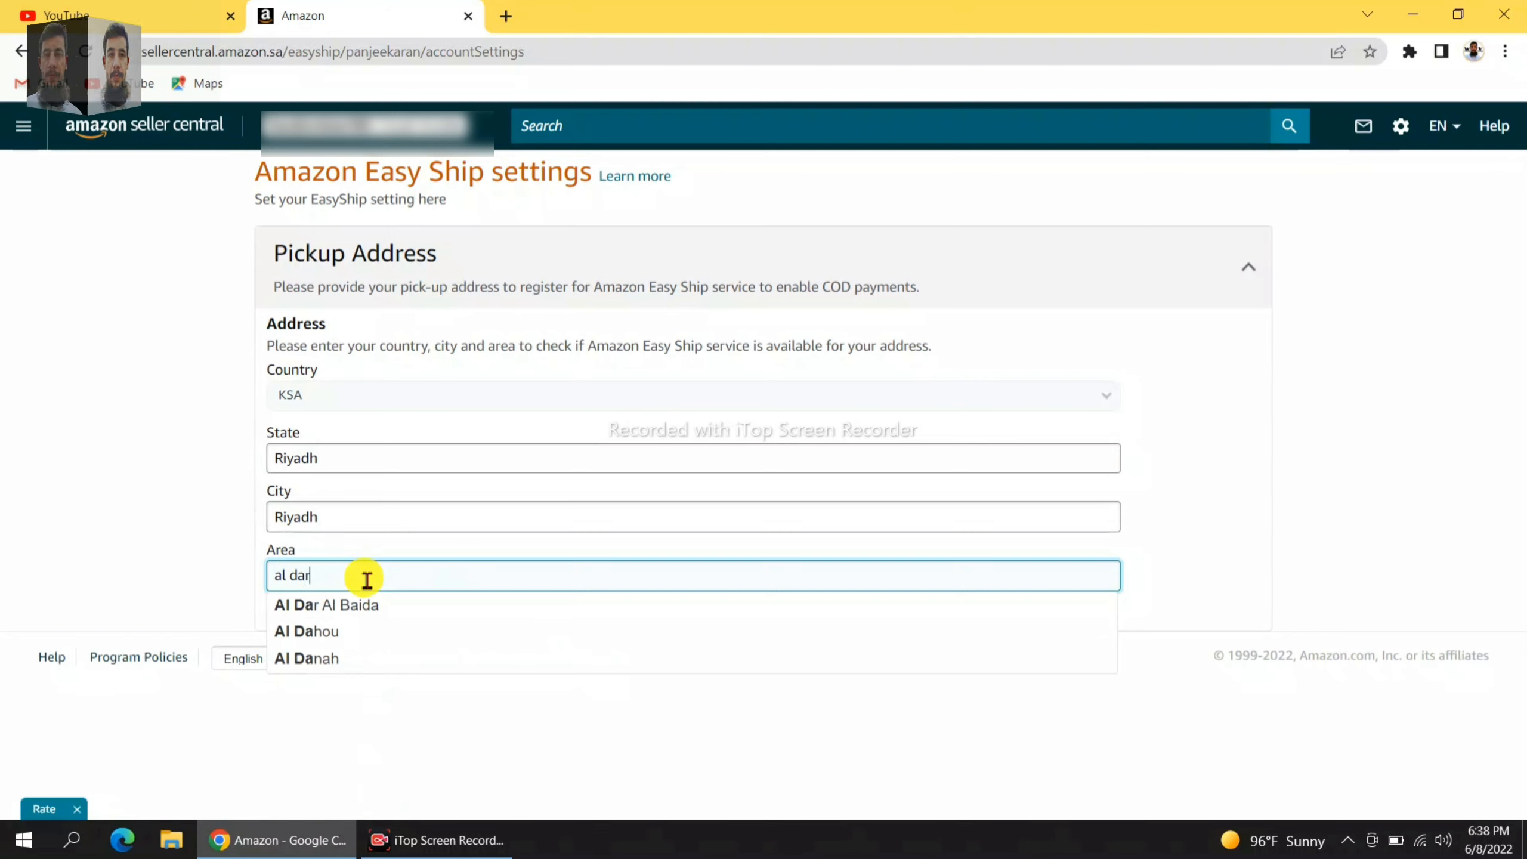
left_click(373, 607)
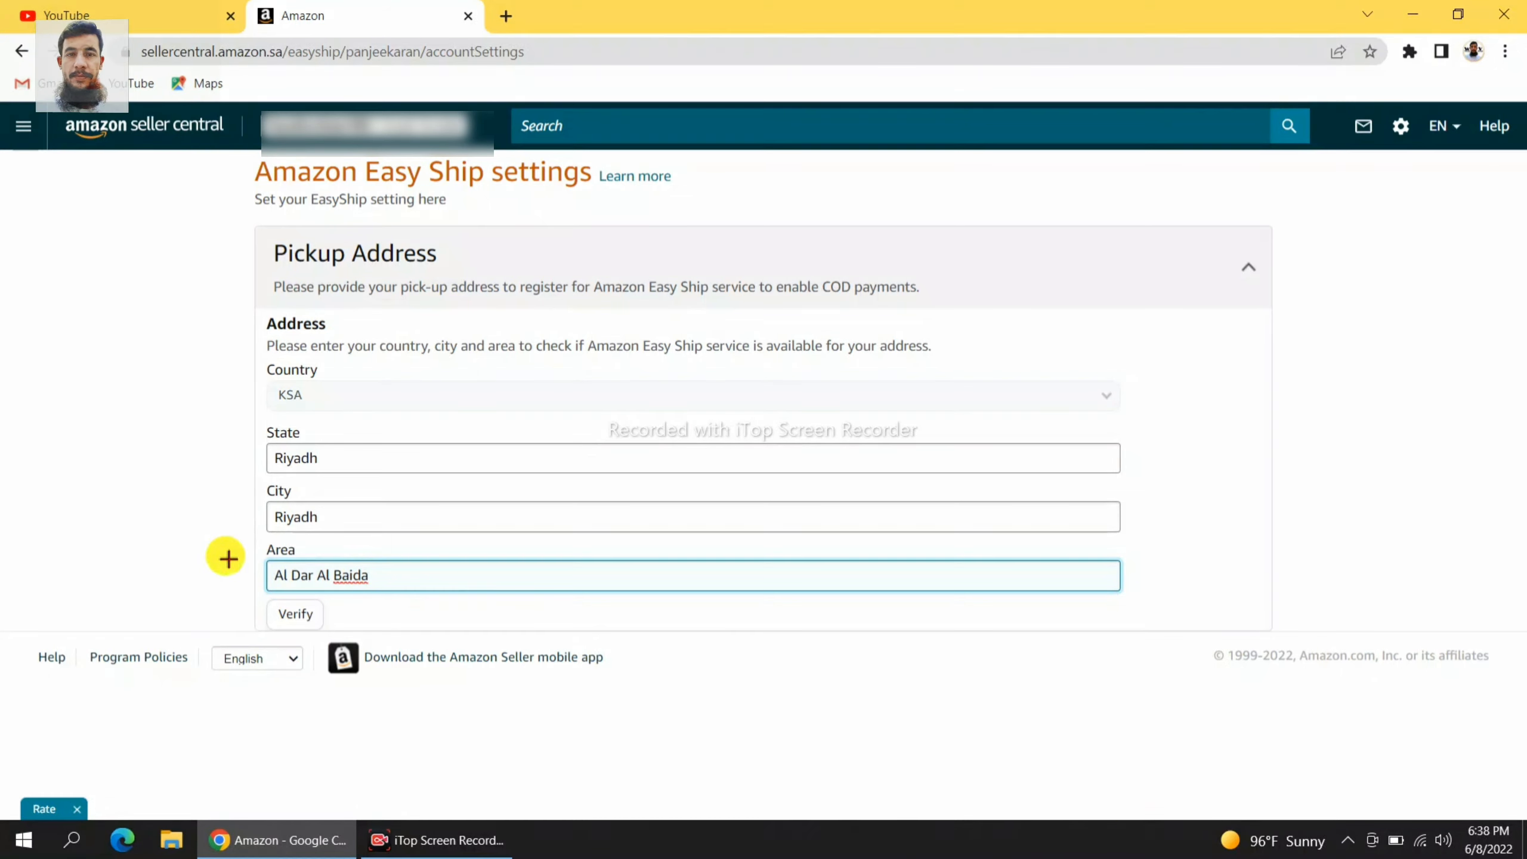
left_click(274, 620)
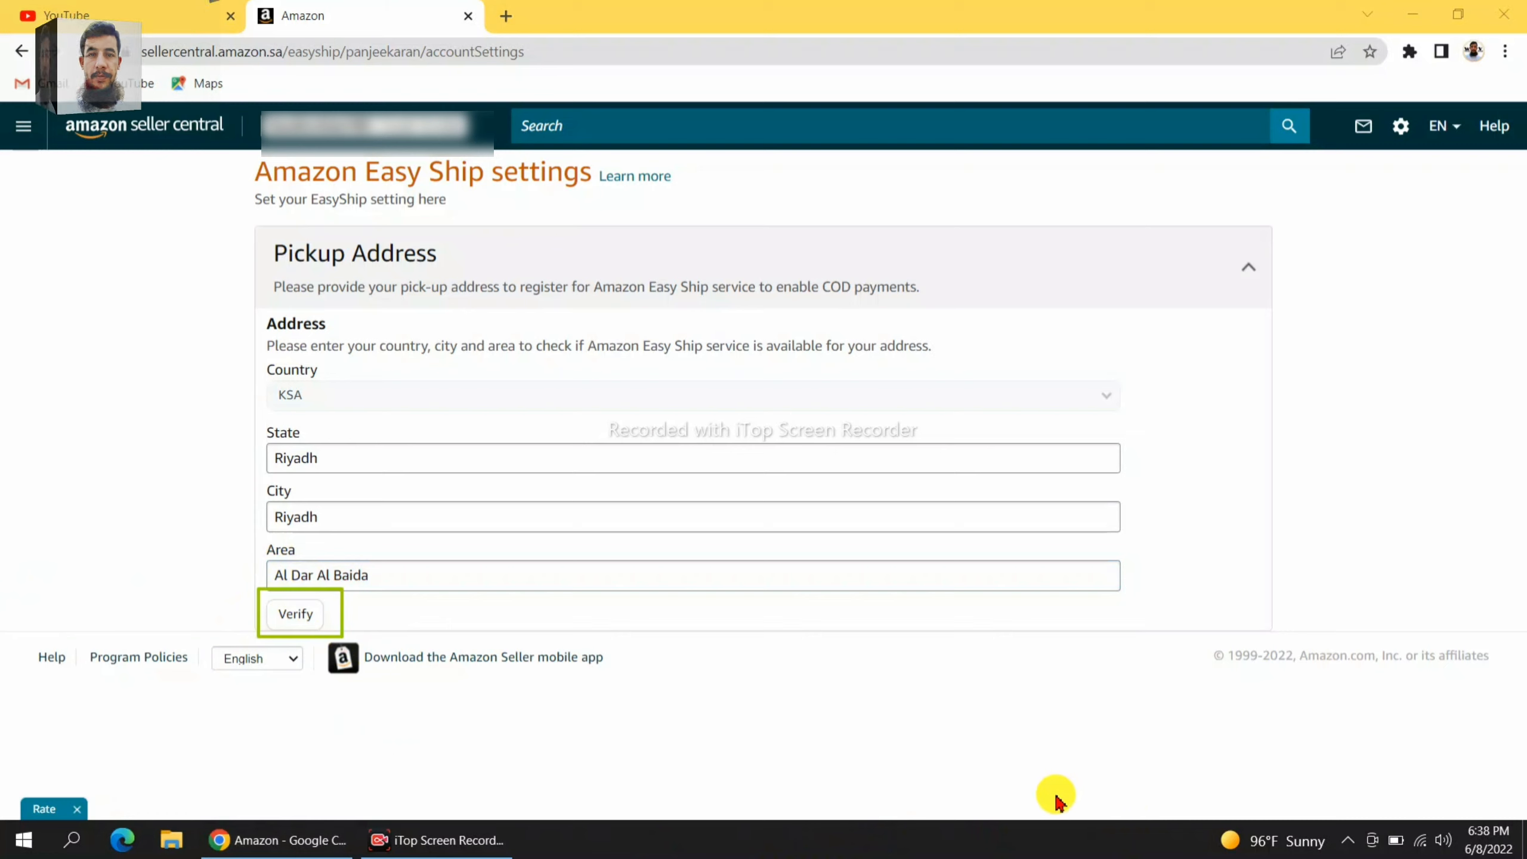
Verify the address, get Easy Ship's unsupported-location error for Al Dar Al Baida, then select the area.
left_click(313, 620)
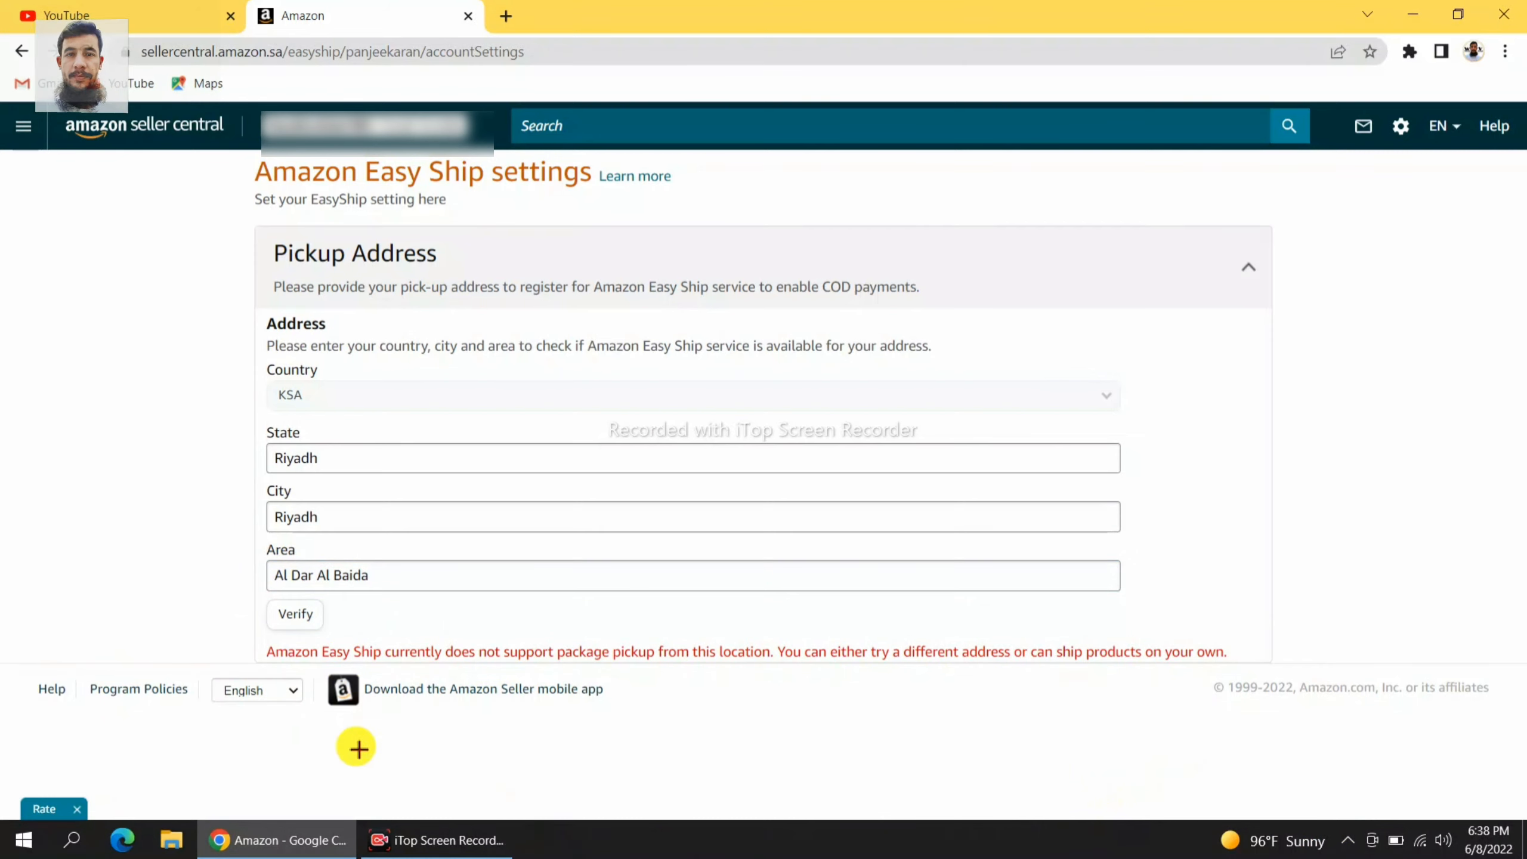
mouse_move(253, 637)
left_mouse_down()
mouse_move(828, 703)
mouse_move(1234, 645)
mouse_move(1245, 666)
left_mouse_up()
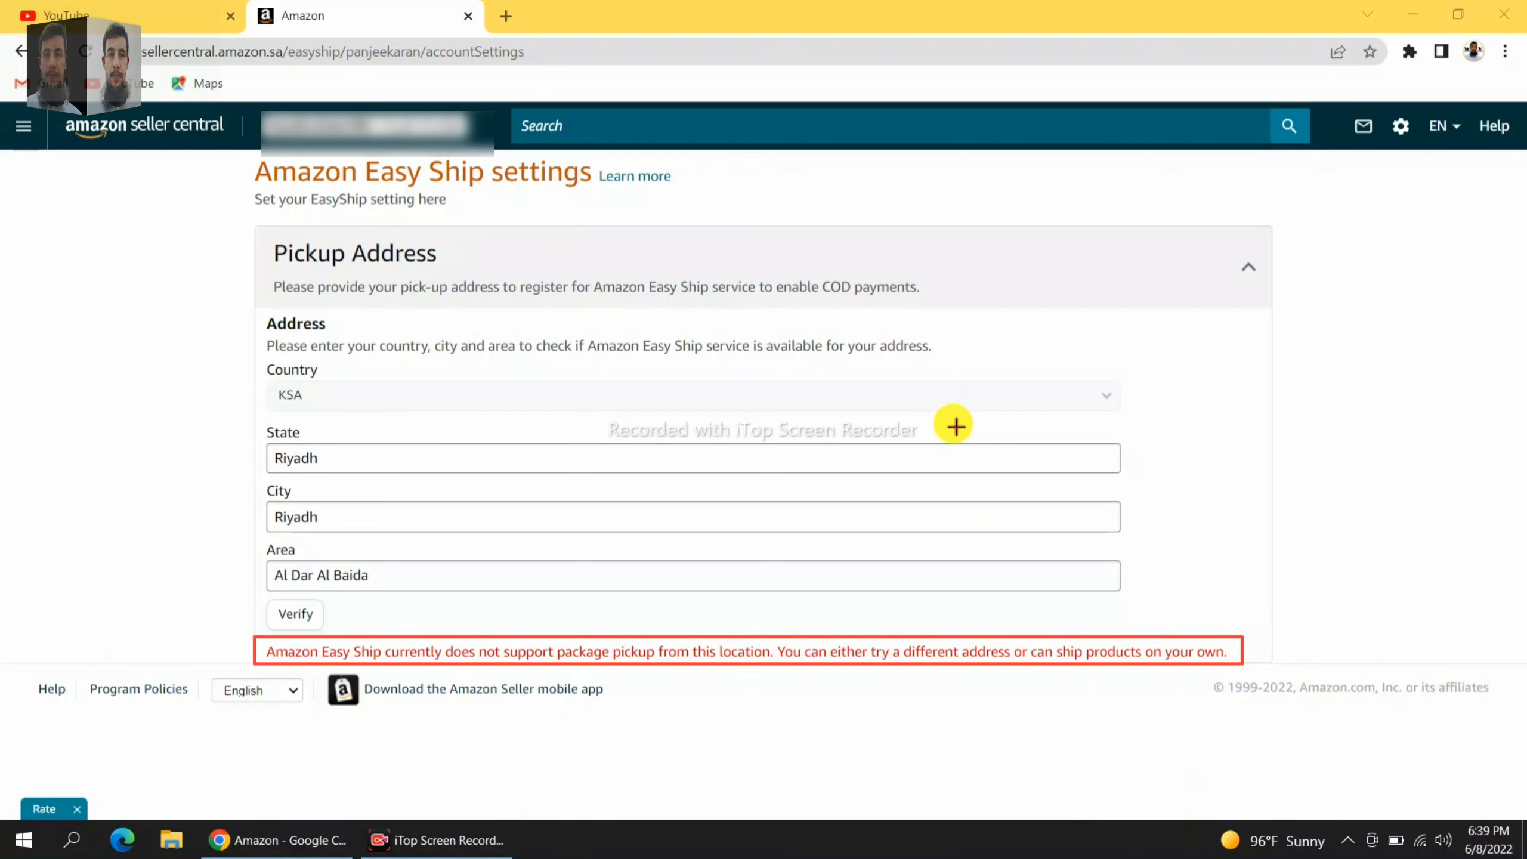
left_click_drag(942, 423, 741, 577)
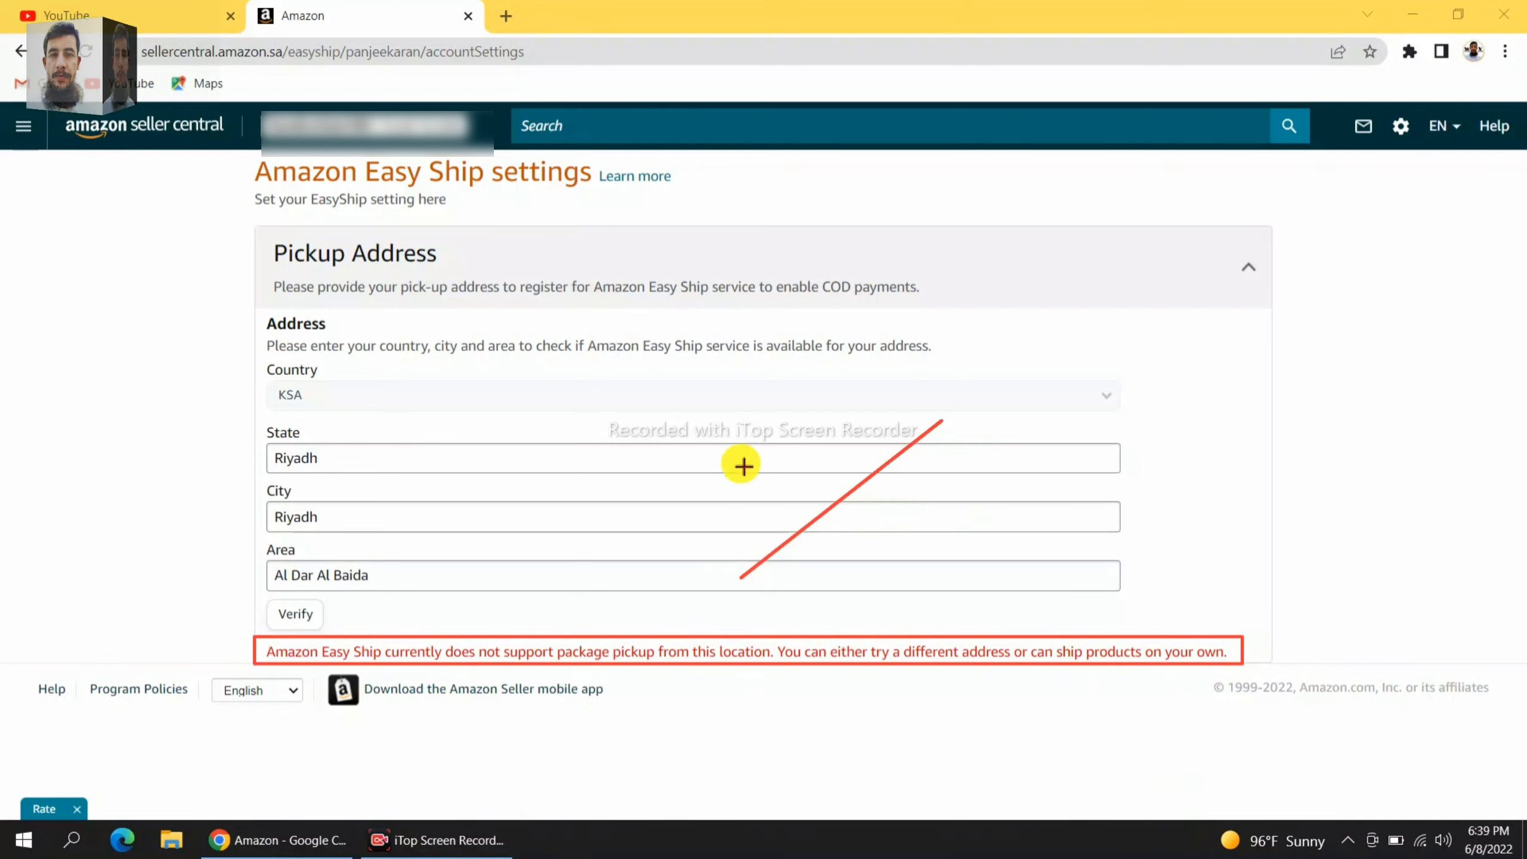
mouse_move(762, 423)
left_mouse_down()
mouse_move(972, 553)
mouse_move(974, 576)
left_mouse_up()
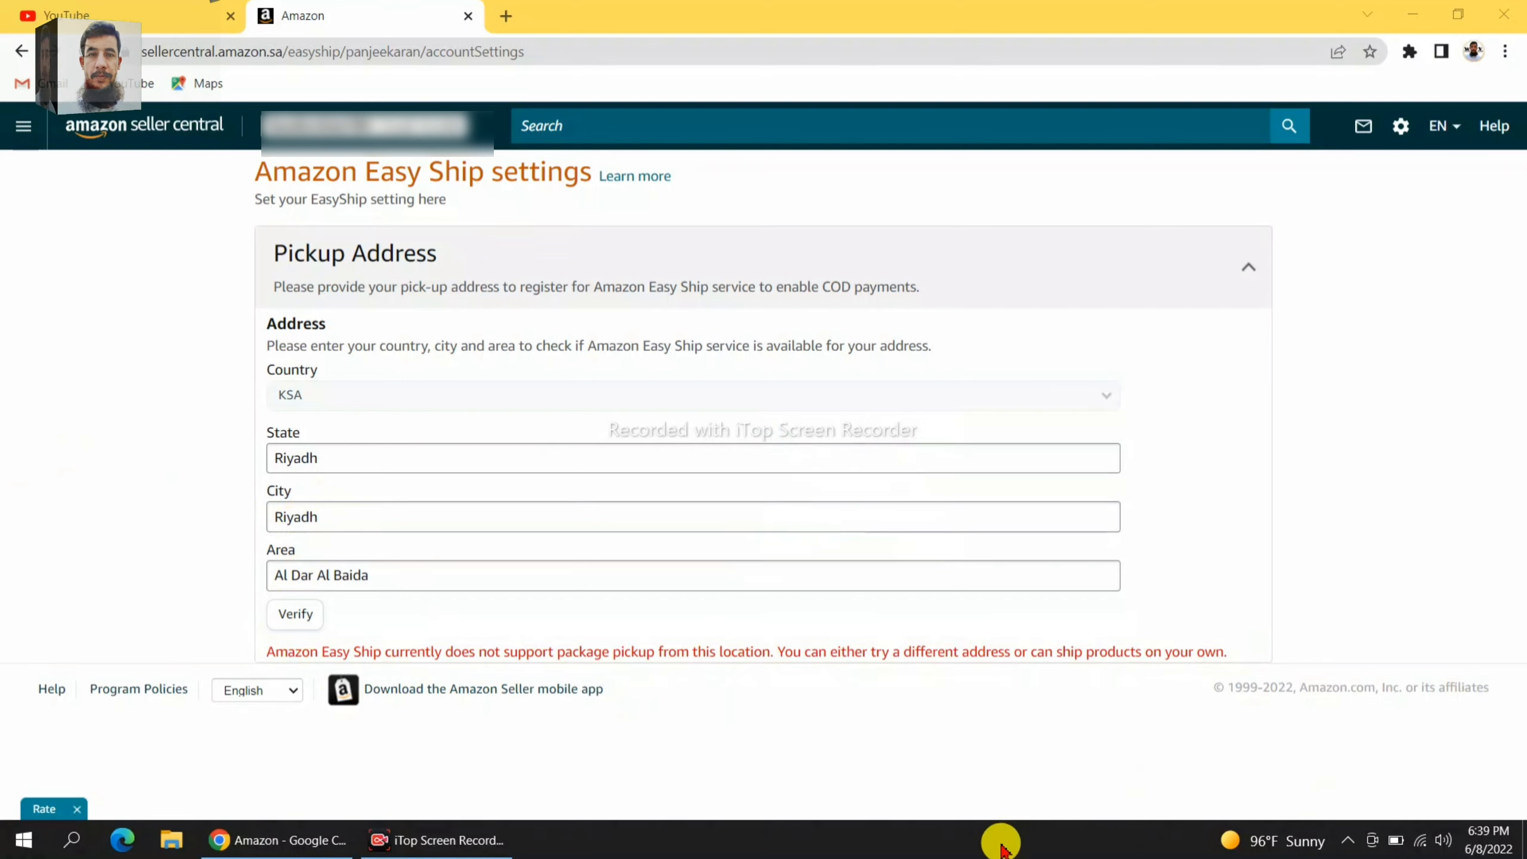
left_click(359, 518)
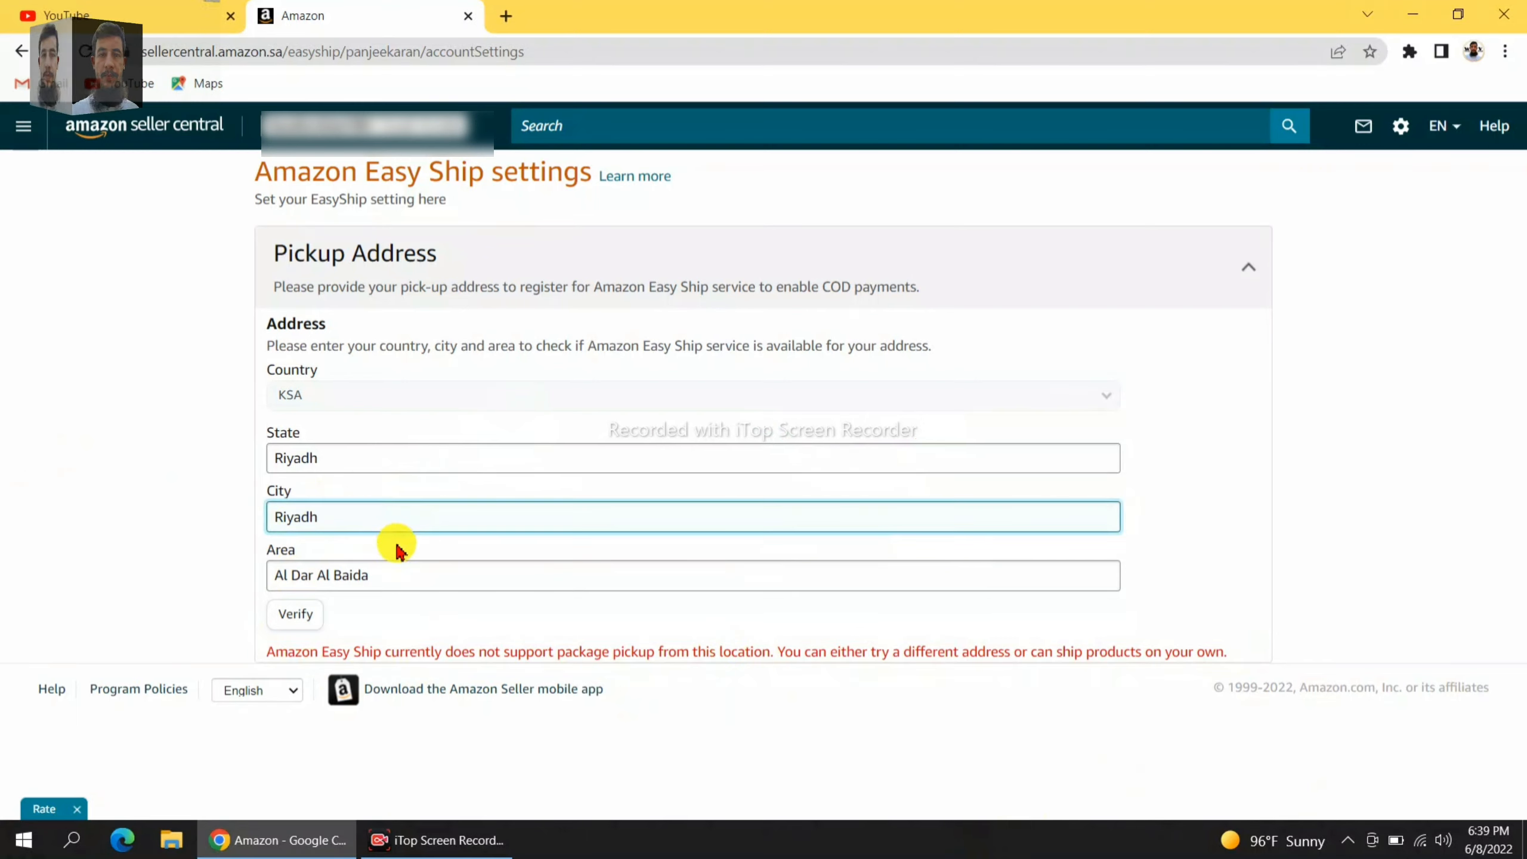
left_click_drag(394, 571, 247, 599)
Change the pickup City and Area both to Al Aziziyah, keeping State Riyadh.
key("BackSpace")
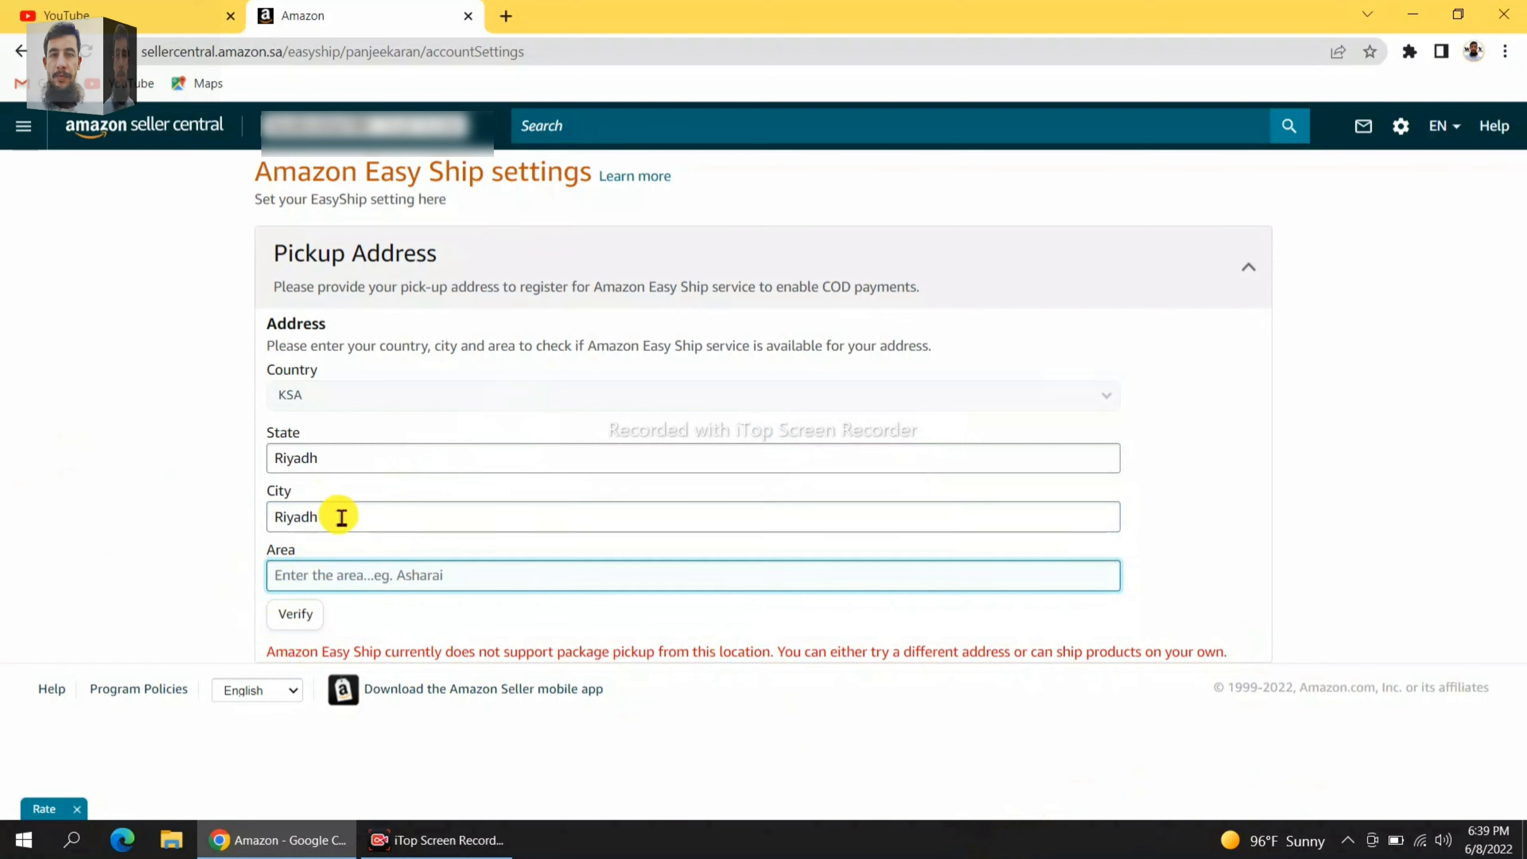
left_click(340, 516)
key("BackSpace")
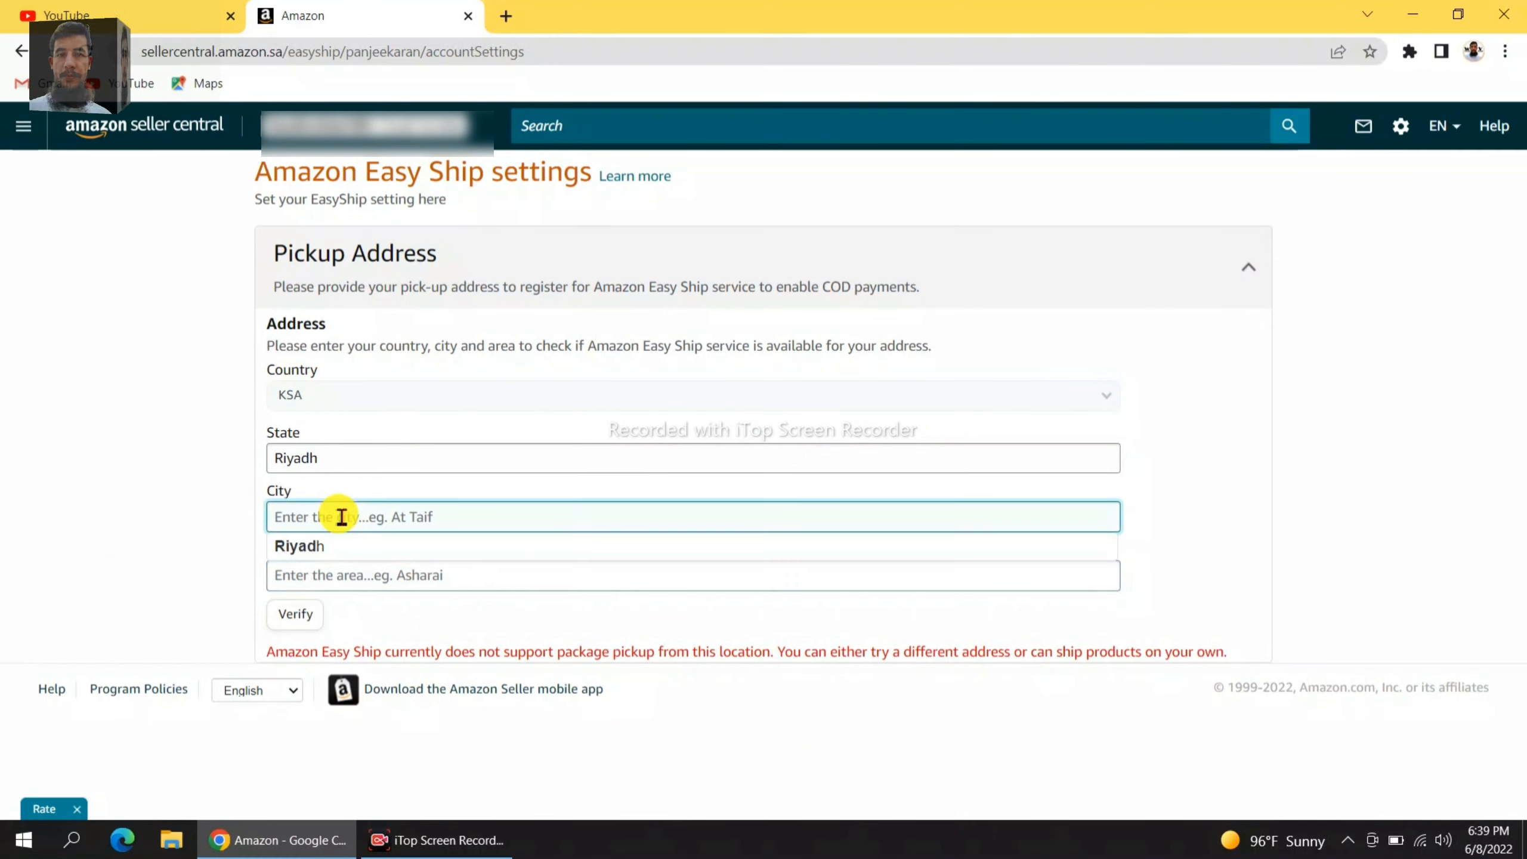
type("al")
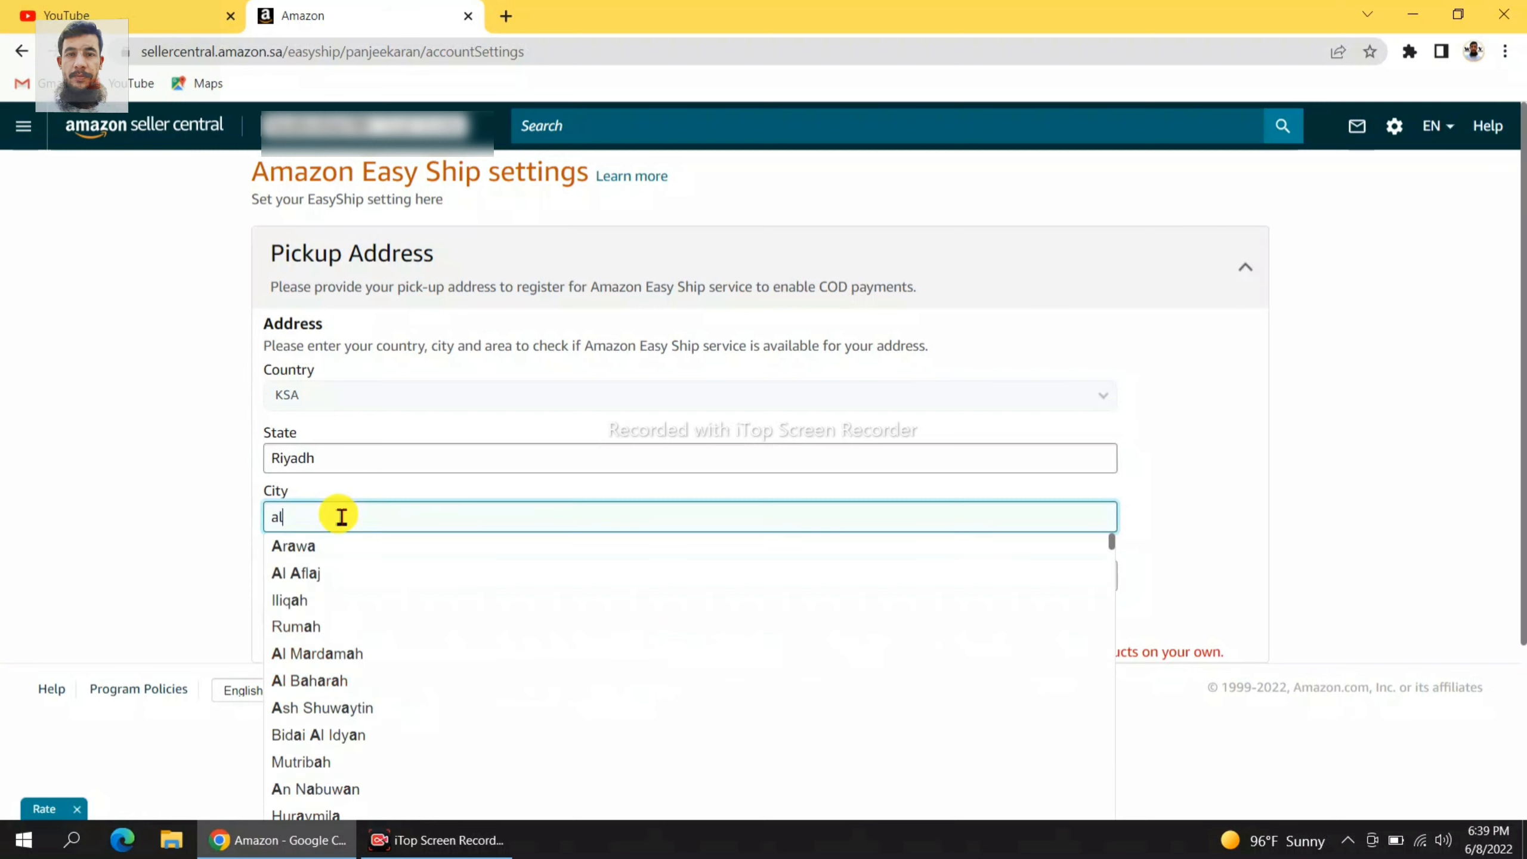
type("z")
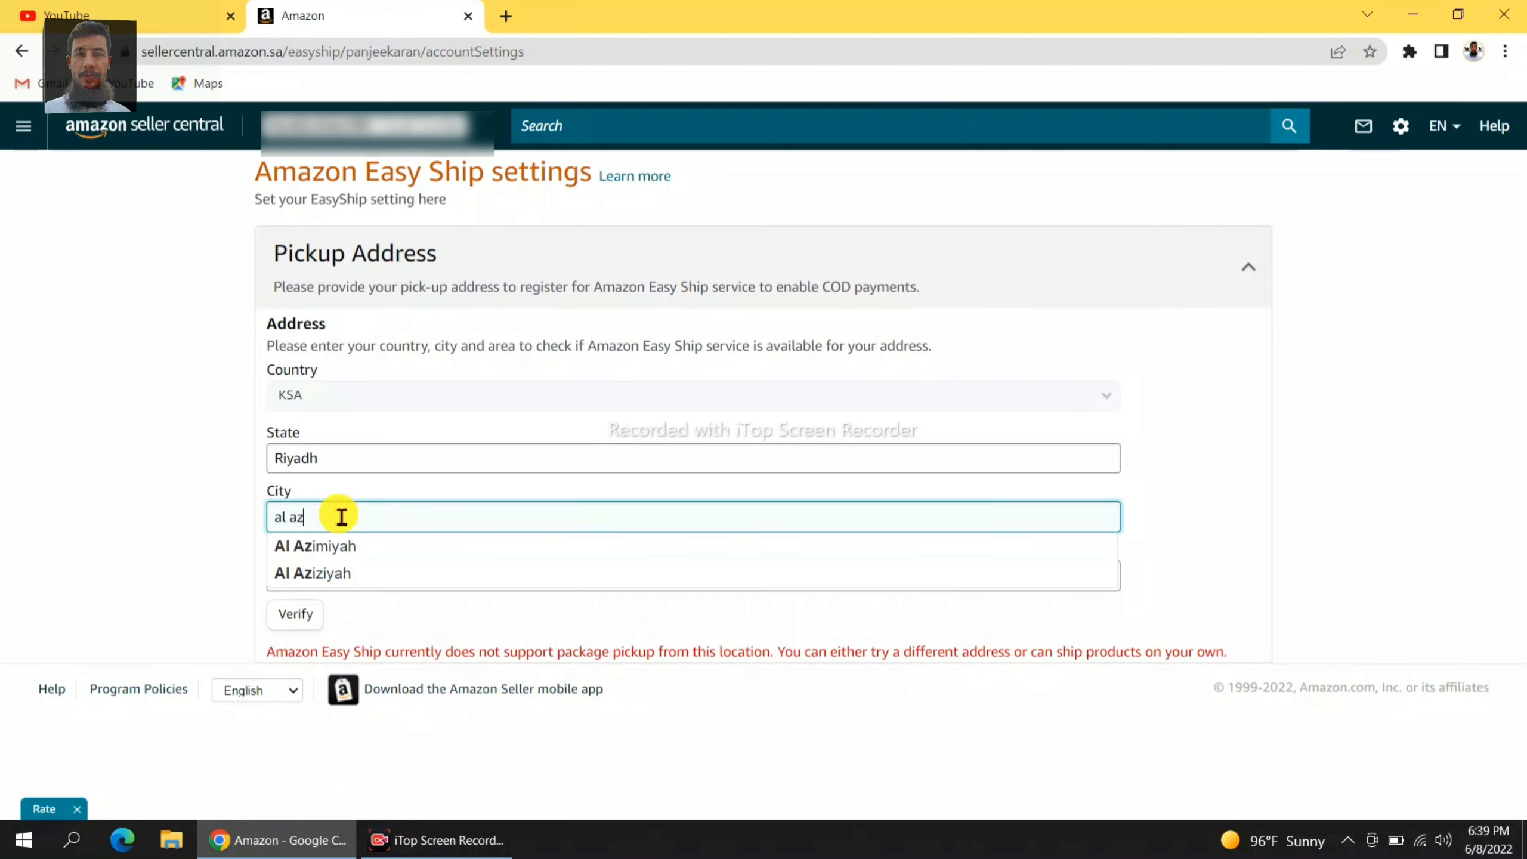
left_click(361, 574)
left_click(371, 579)
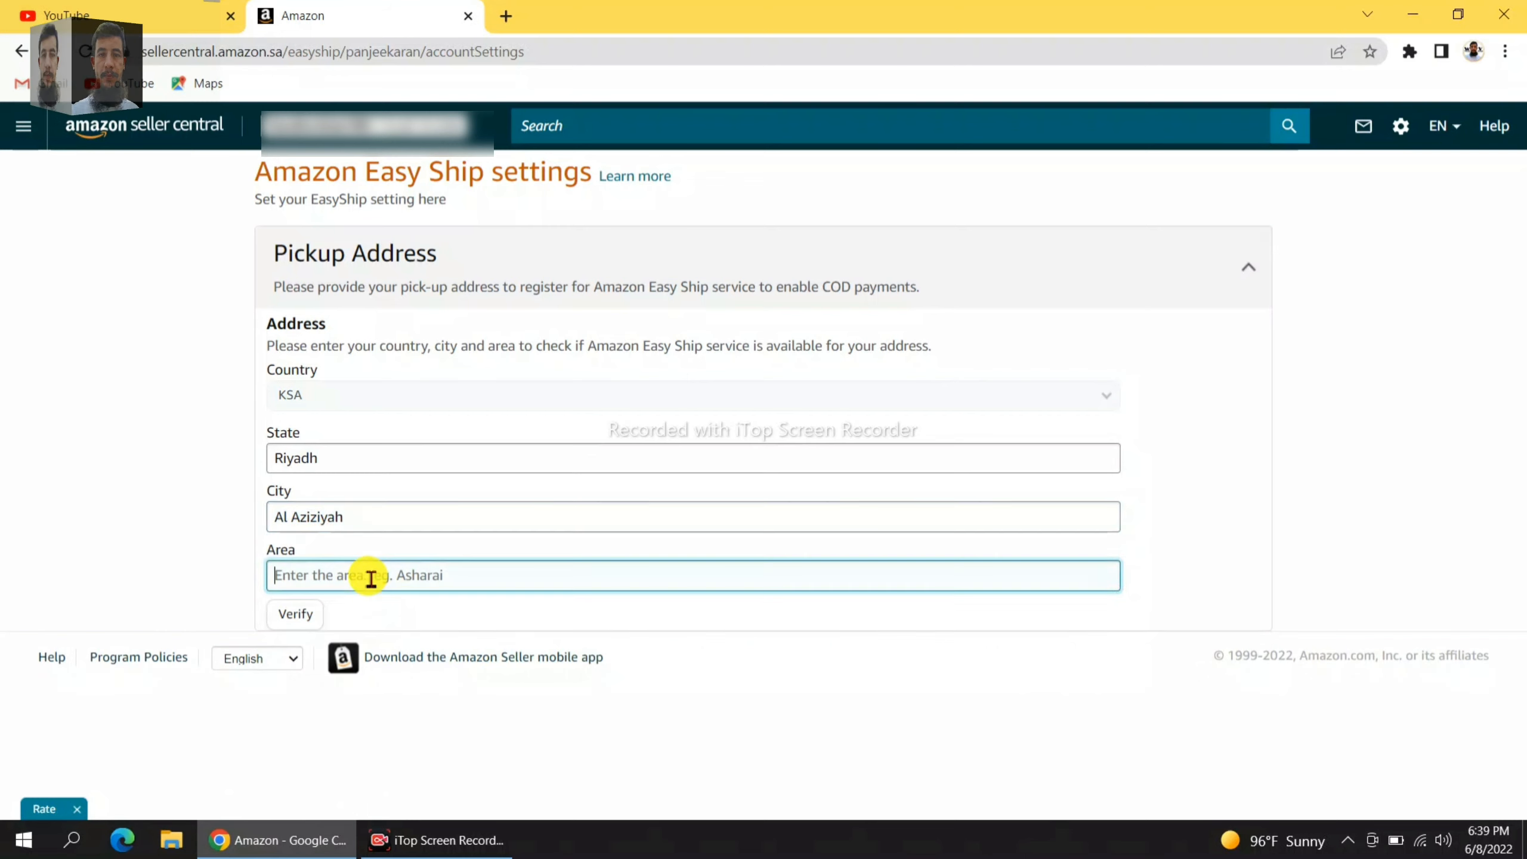
type("a")
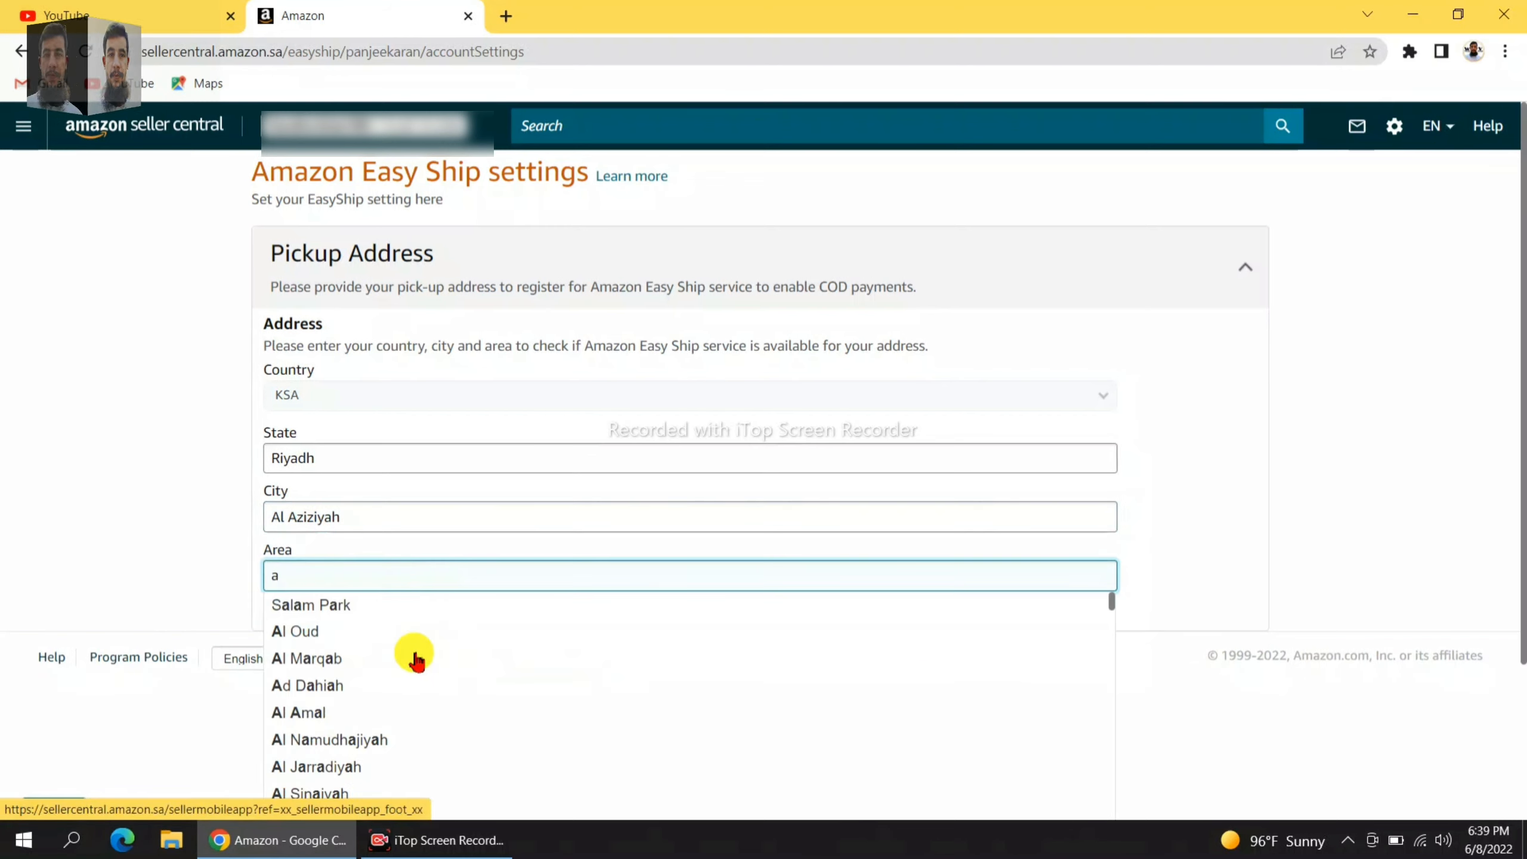
type("l")
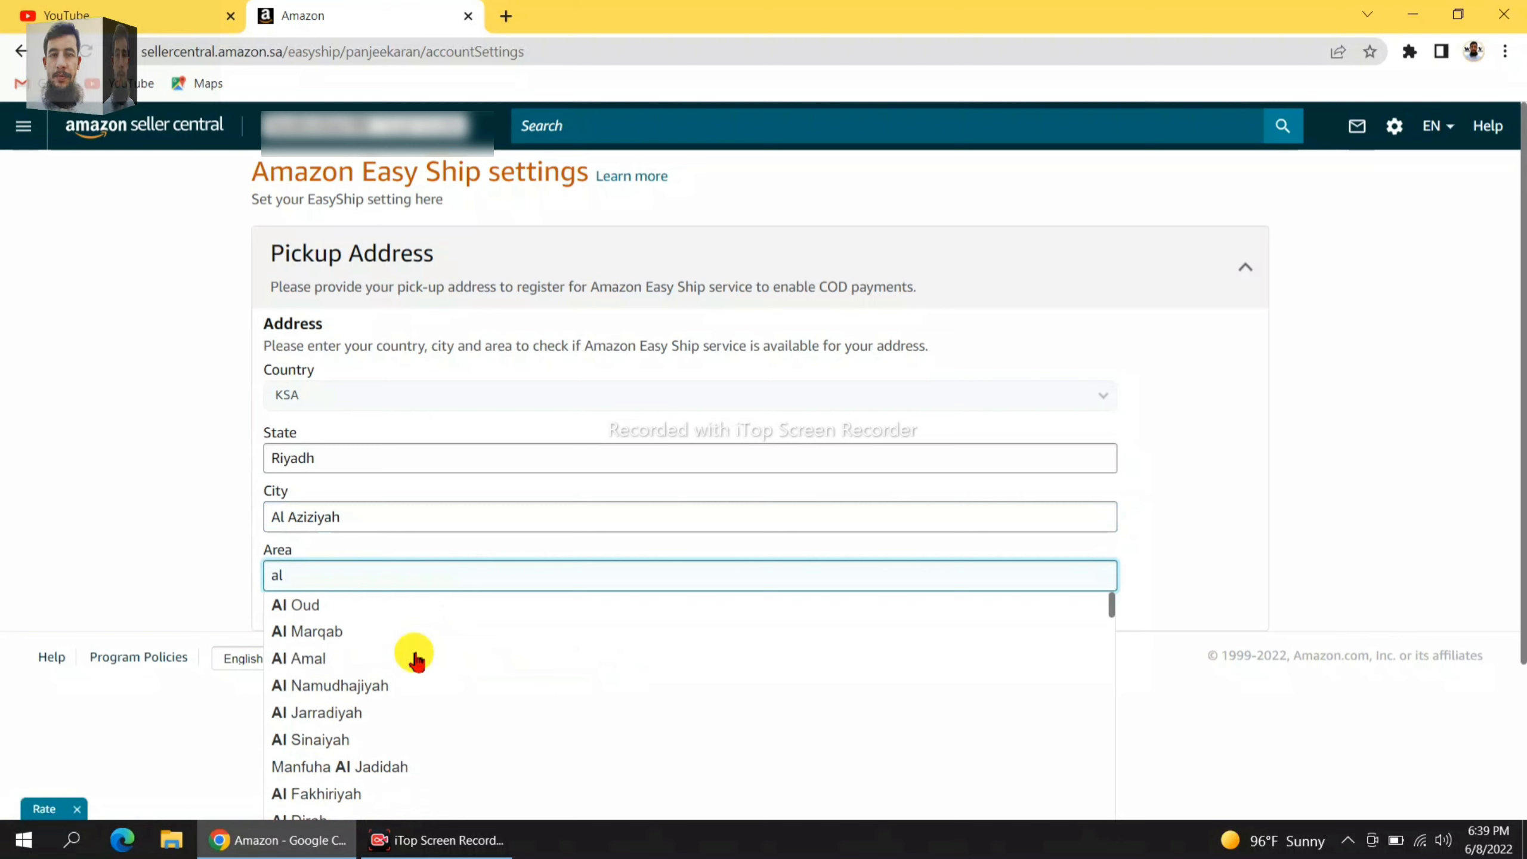
type(" az")
left_click(357, 614)
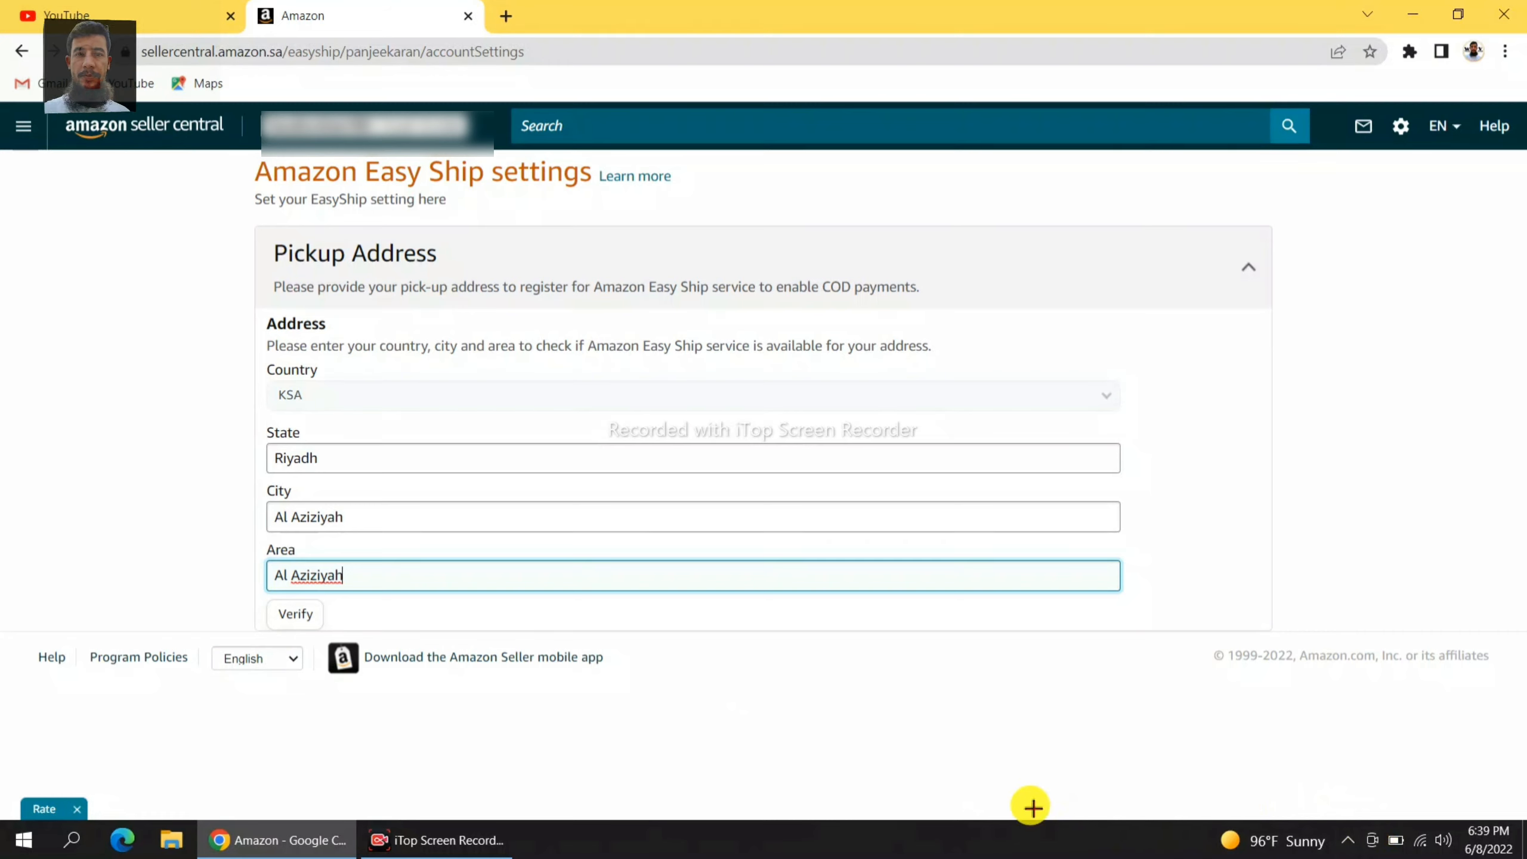
left_click_drag(265, 599, 346, 635)
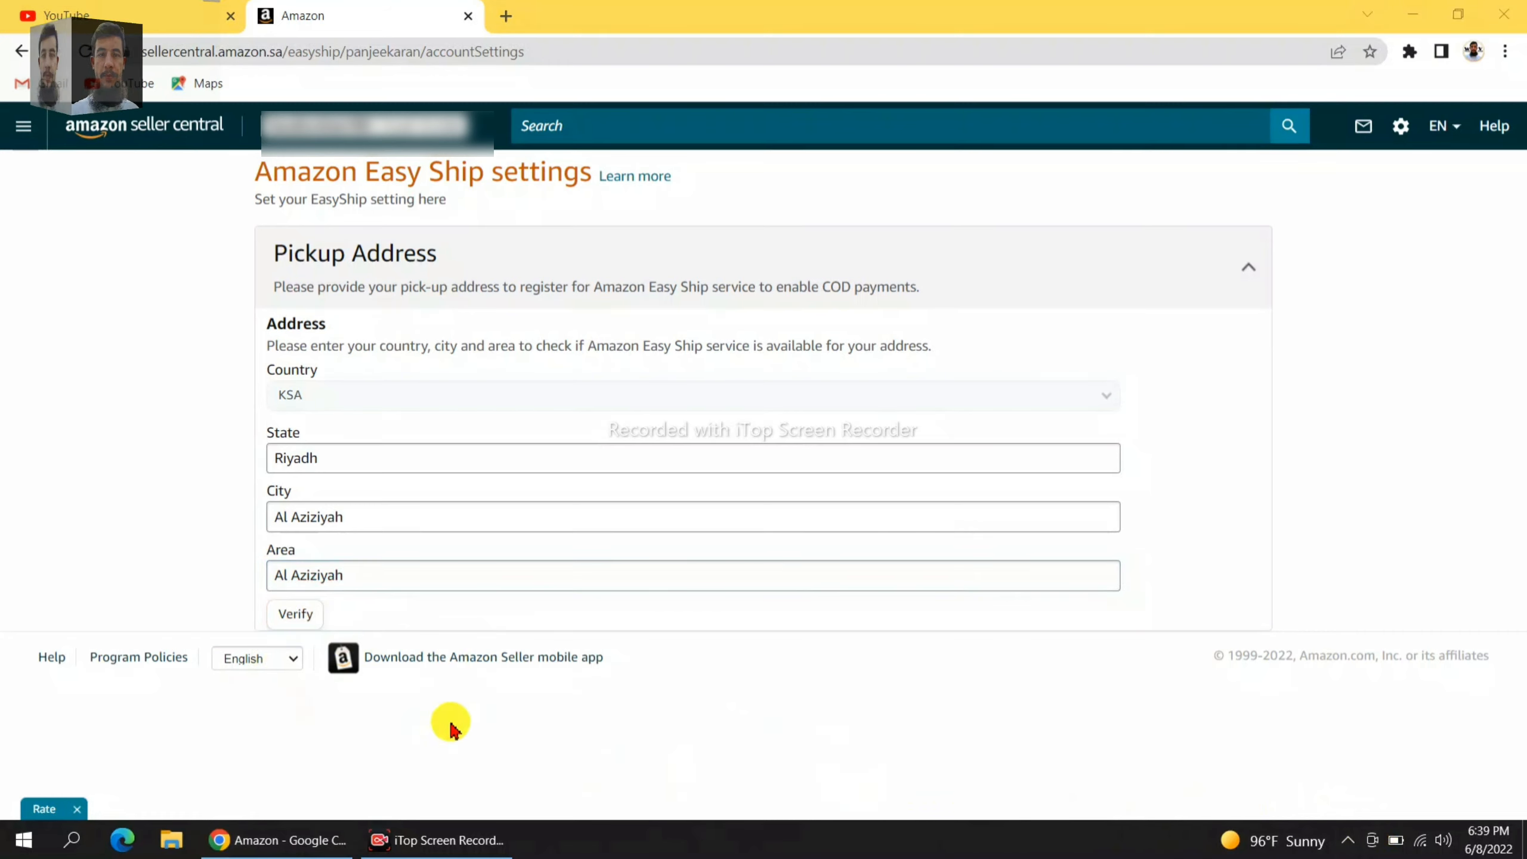
Verify the Riyadh, Al Aziziyah address and confirm Easy Ship is available there.
left_click(295, 613)
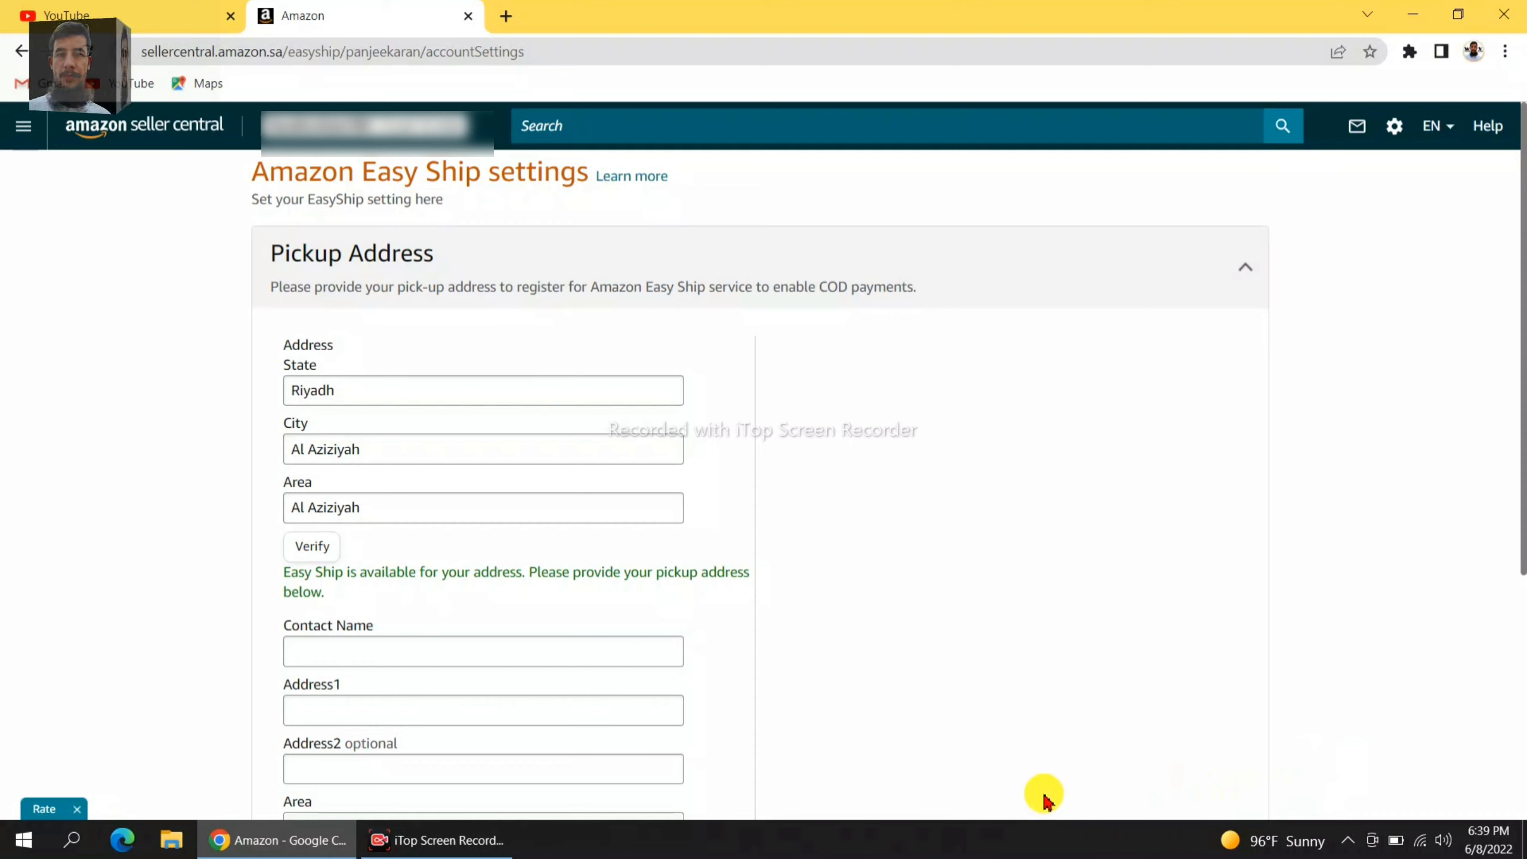
mouse_move(263, 537)
left_mouse_down()
mouse_move(501, 634)
mouse_move(774, 621)
left_mouse_up()
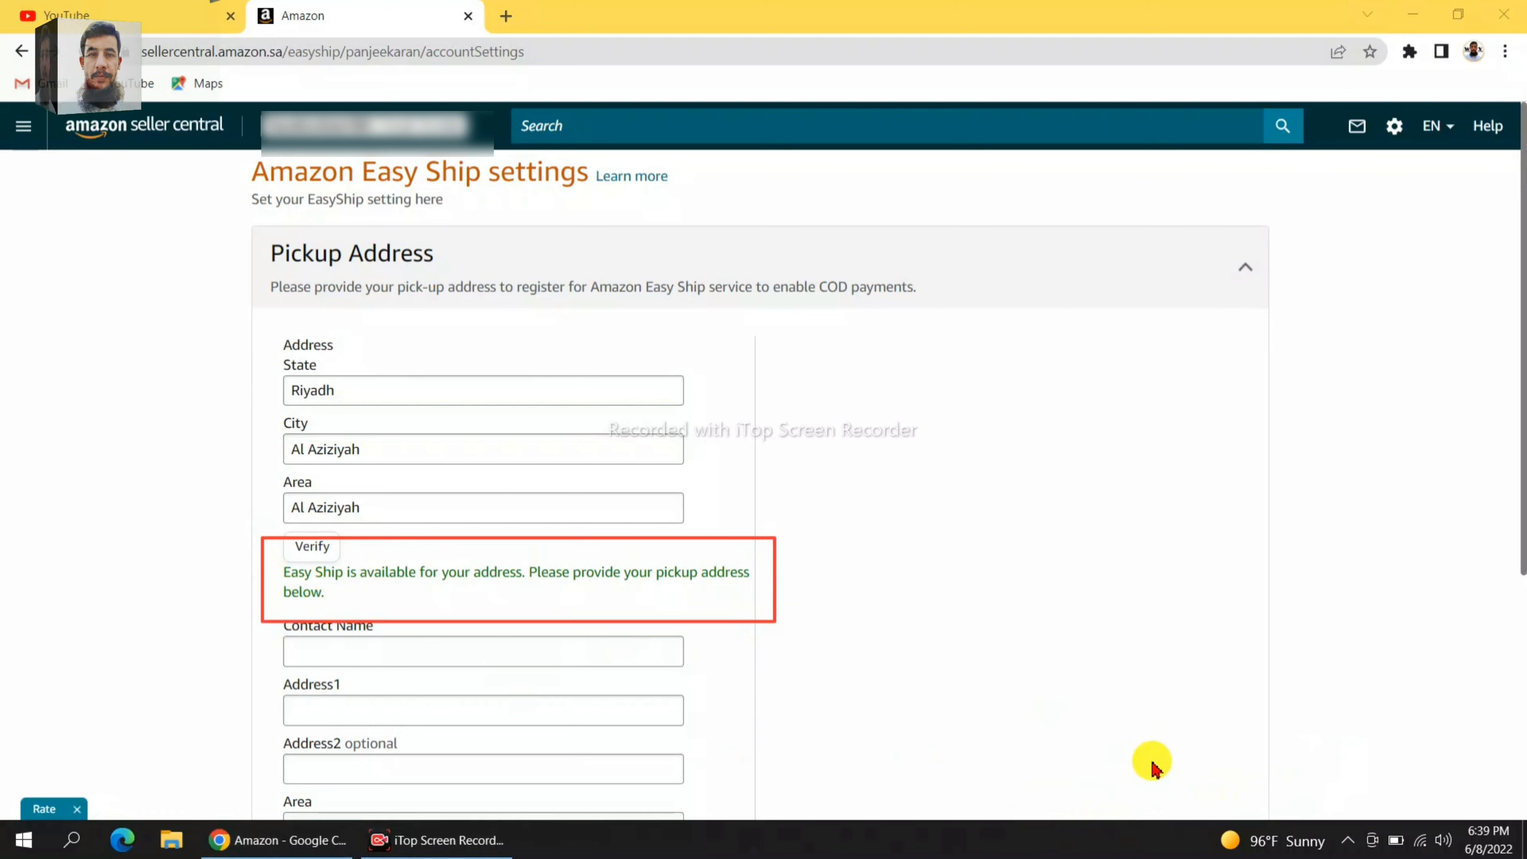
mouse_move(845, 555)
left_mouse_down()
mouse_move(856, 600)
mouse_move(886, 617)
mouse_move(1012, 511)
left_mouse_up()
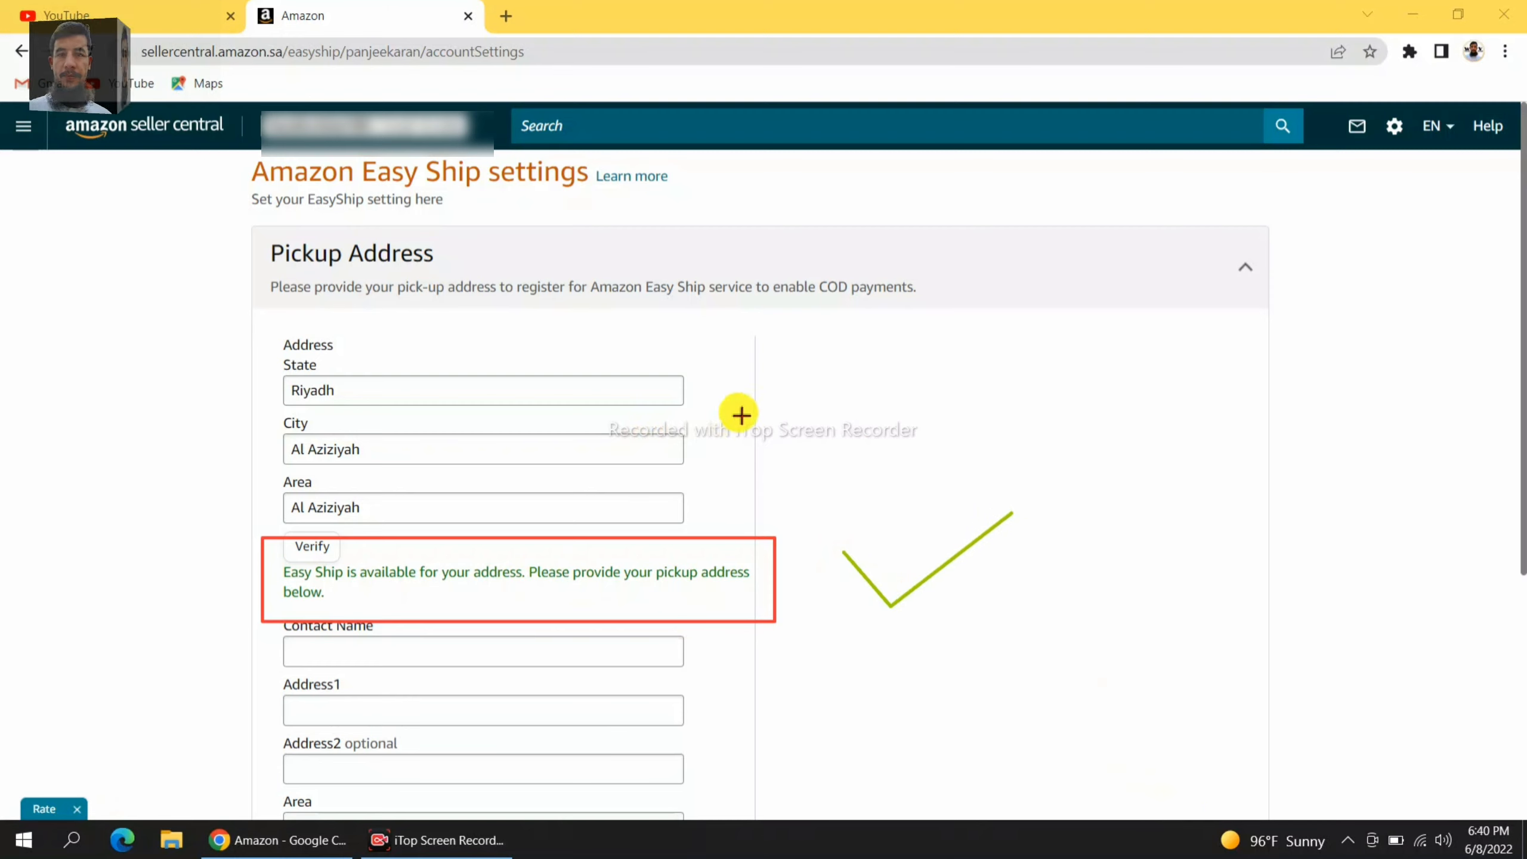
left_click_drag(926, 414, 702, 556)
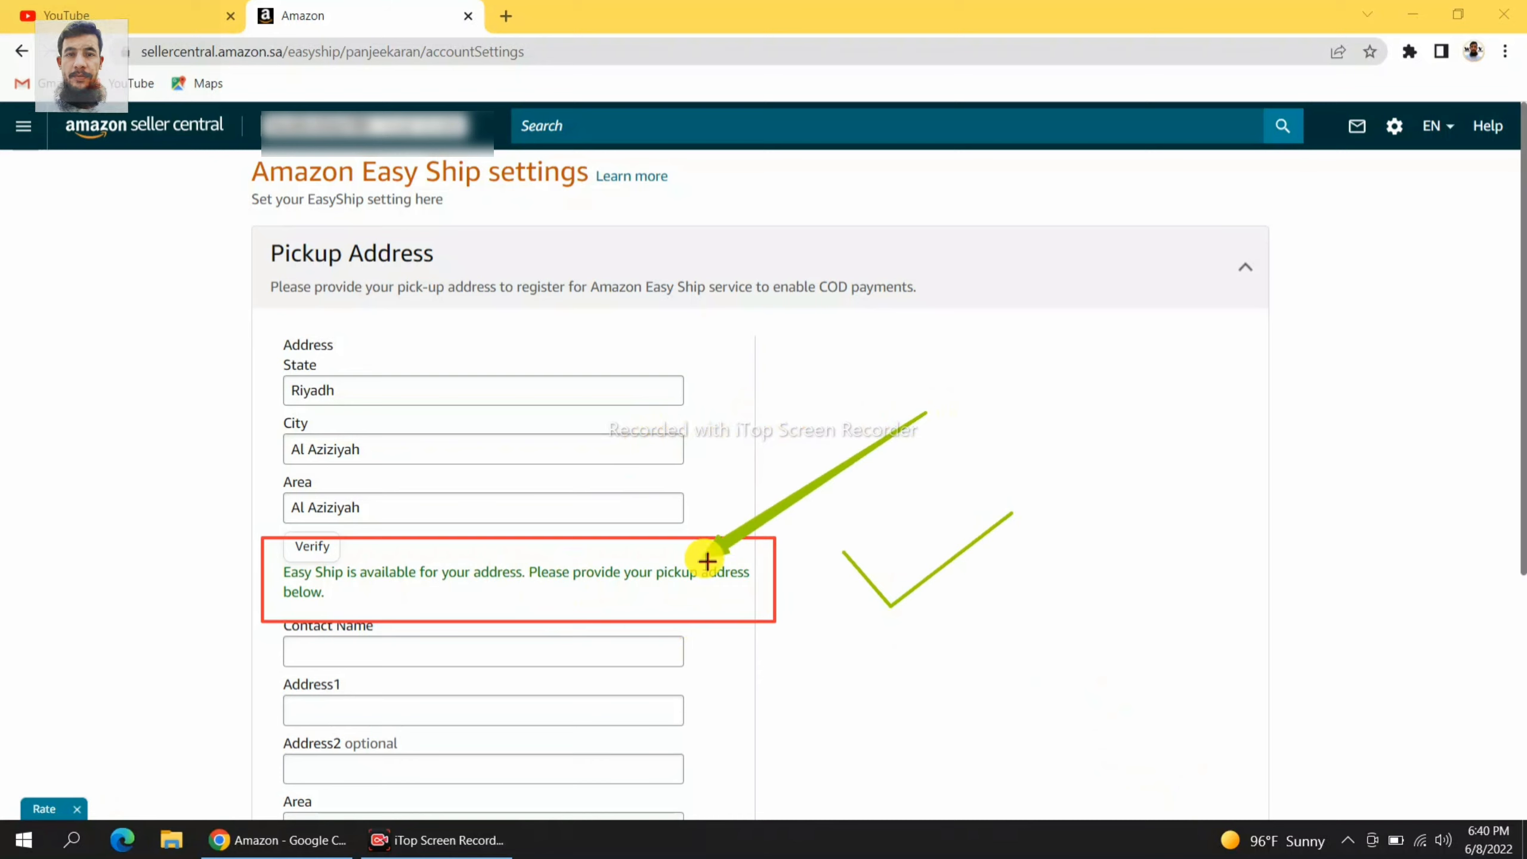
left_click(1039, 796)
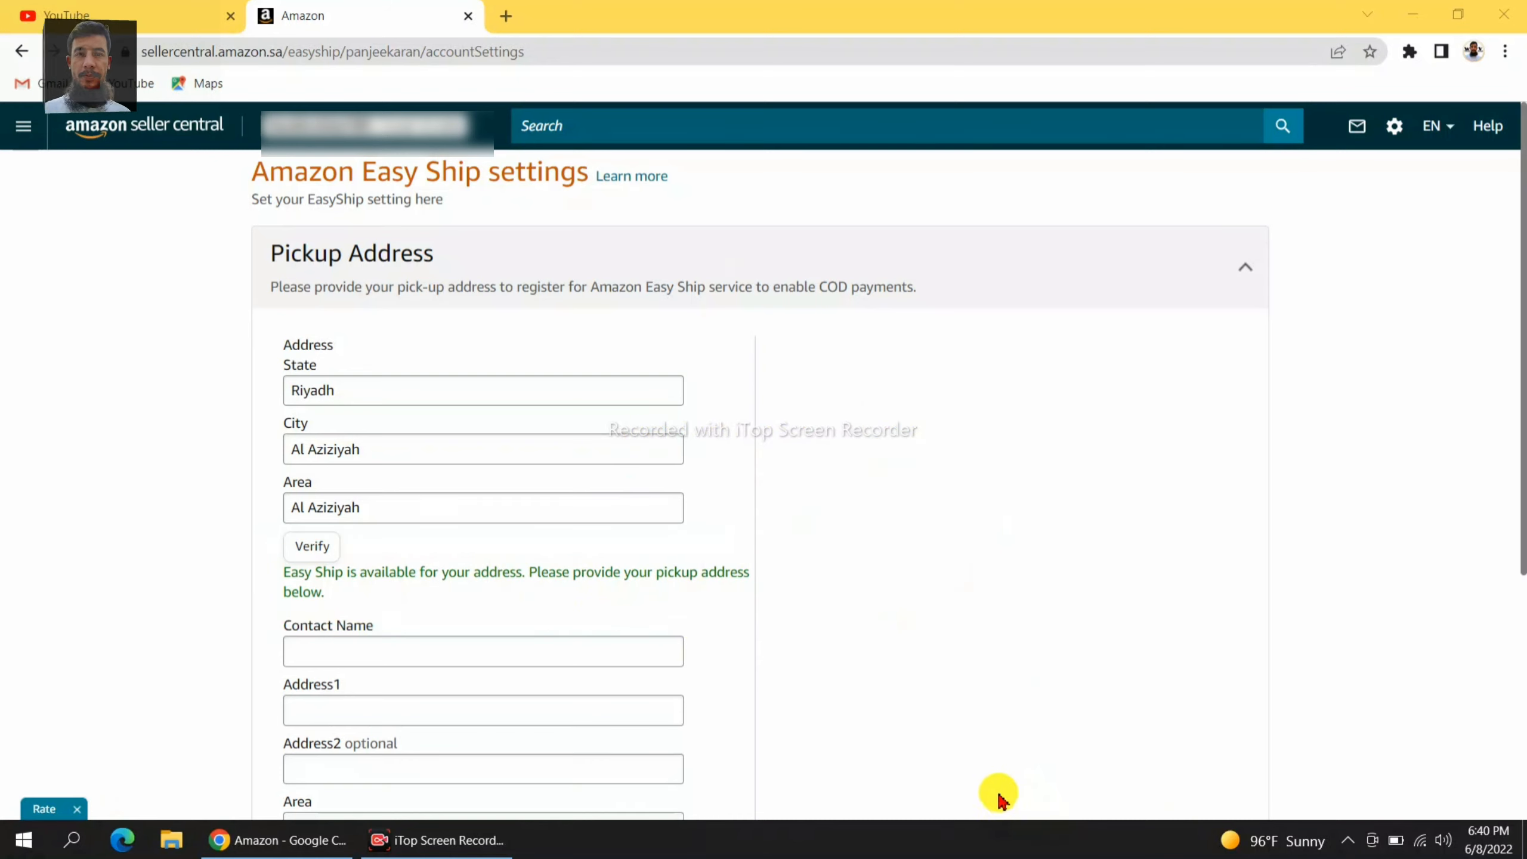
Enter the contact's full name in the pickup address Contact Name field.
scroll(935, 692, "down", 3)
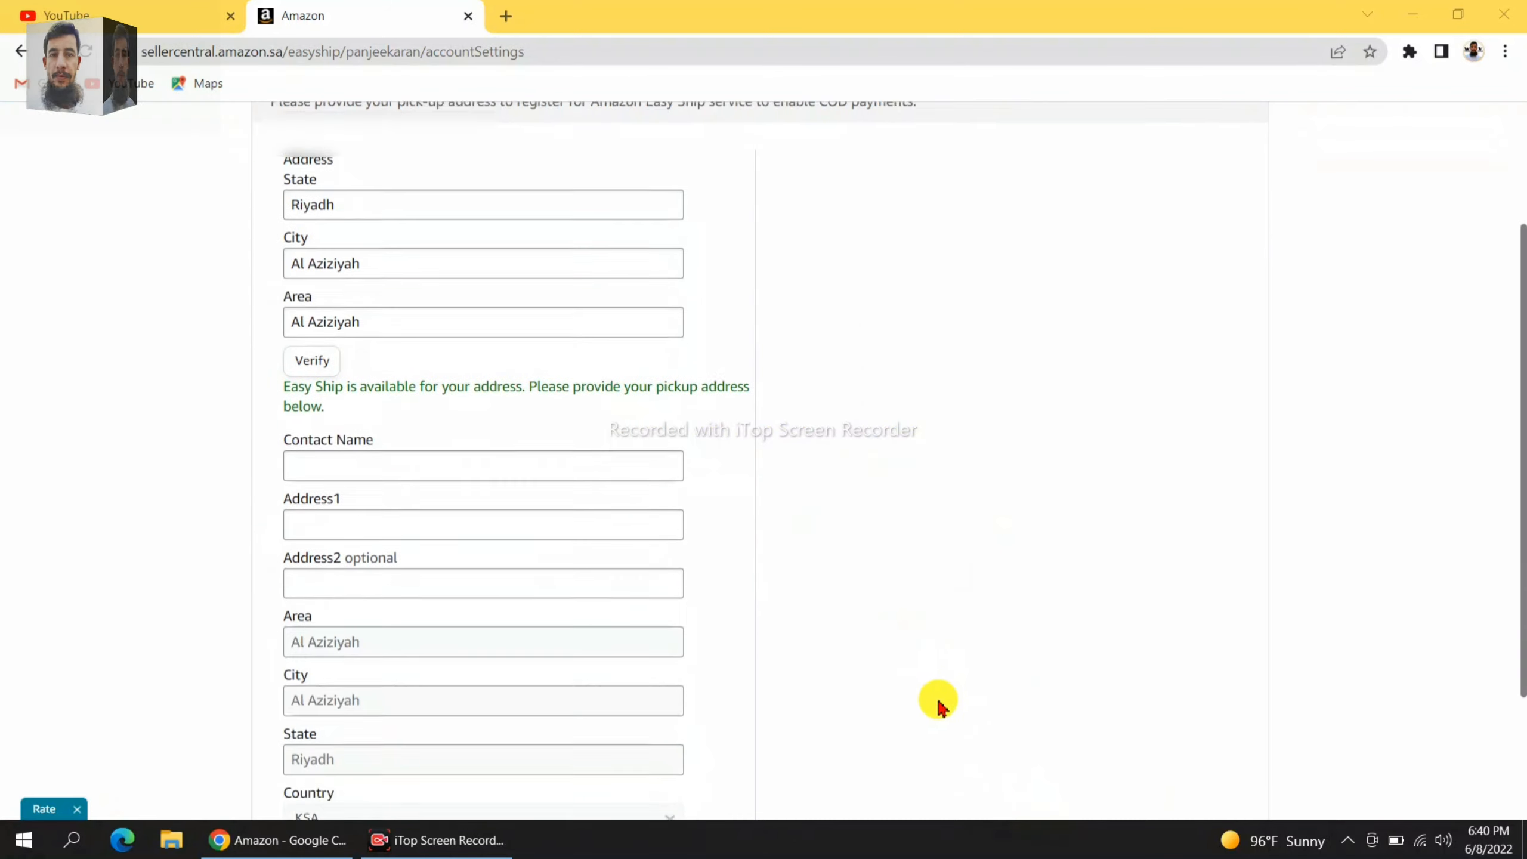
left_click(362, 455)
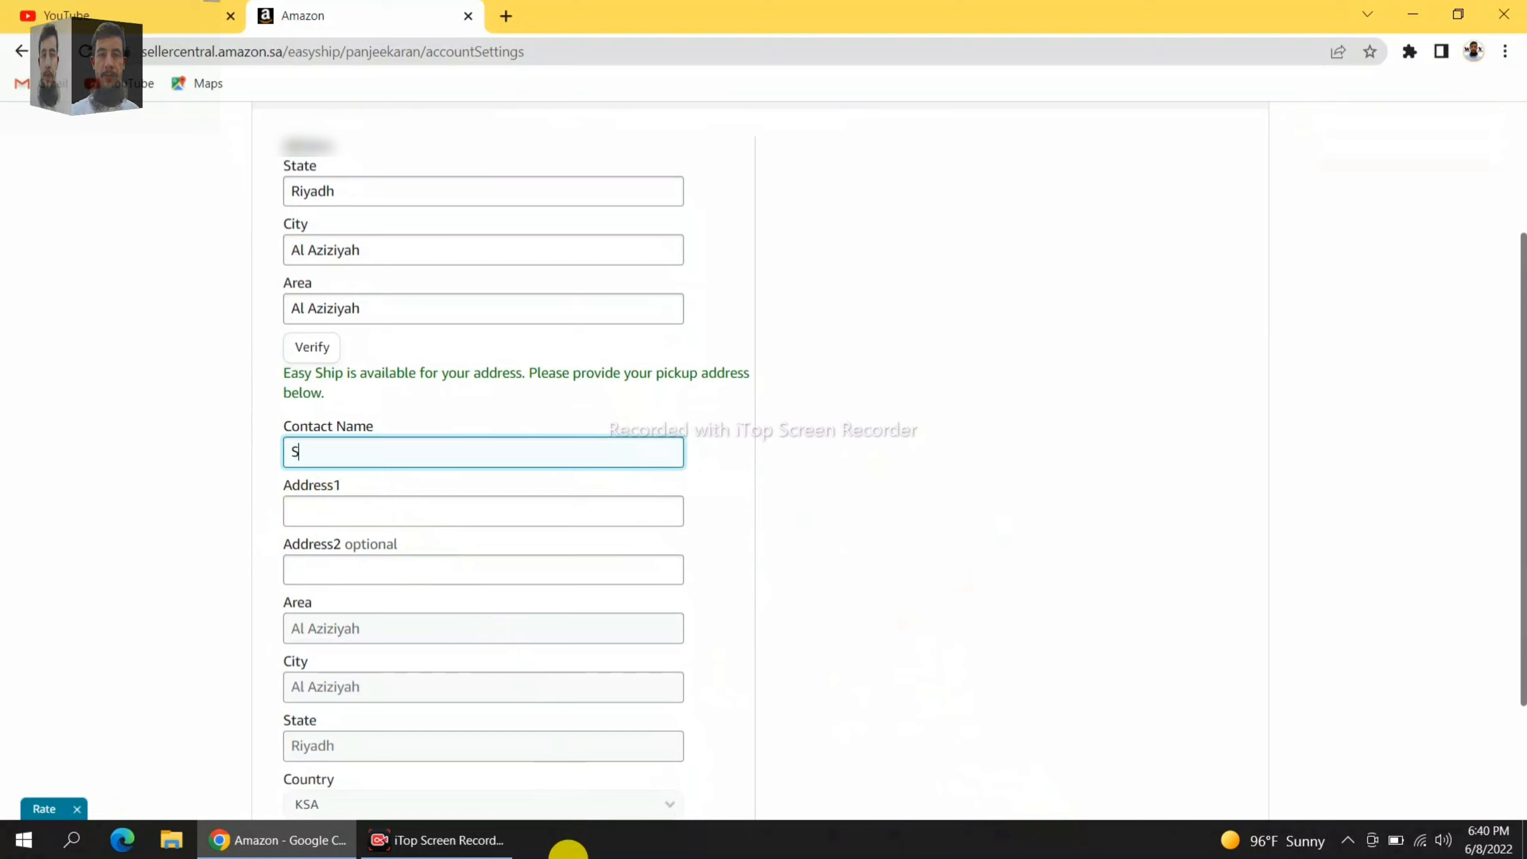
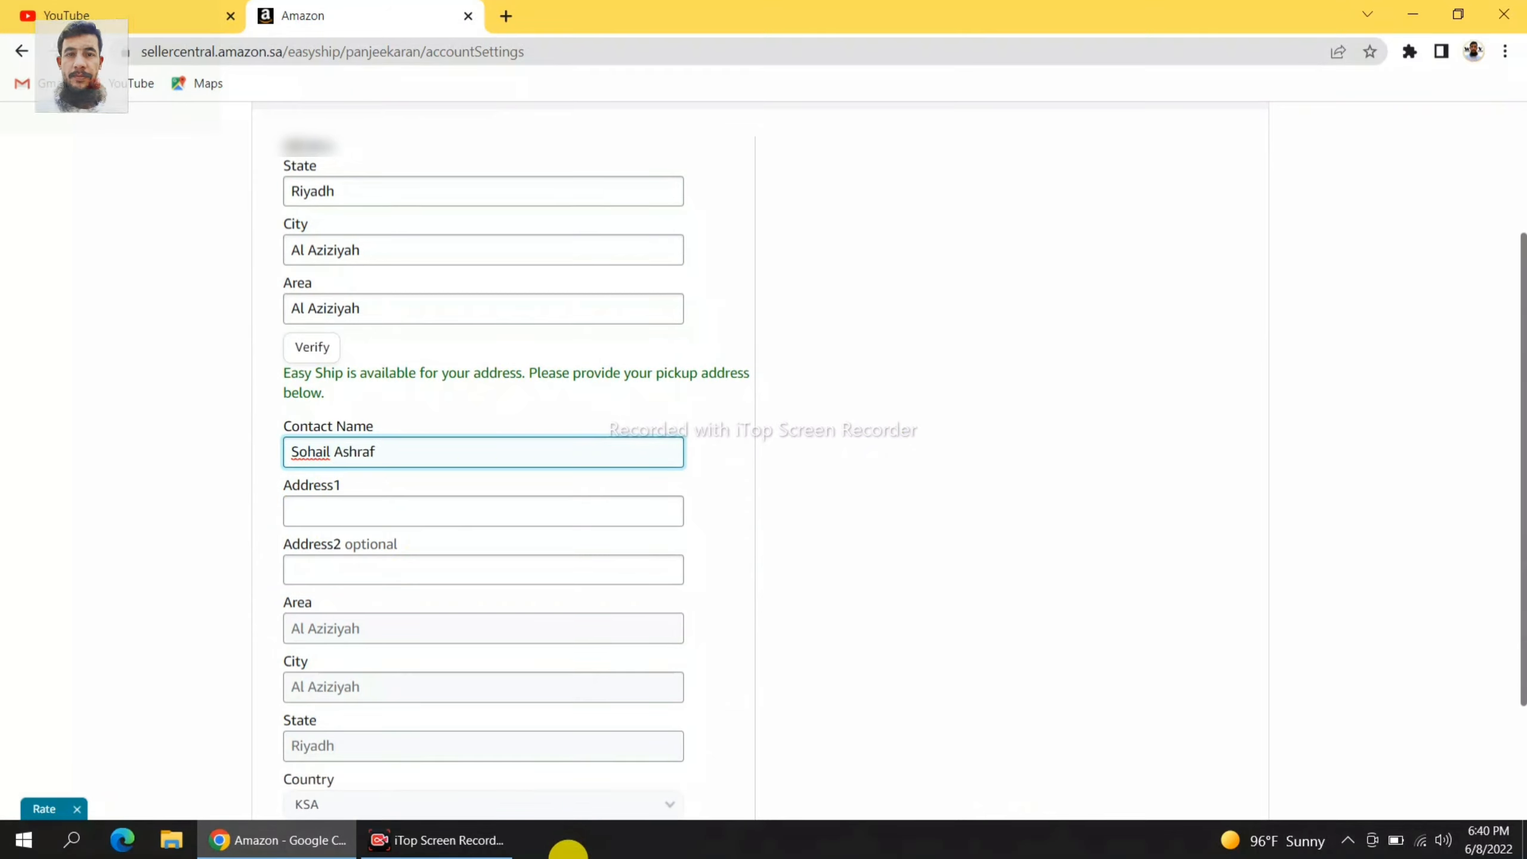
left_click(370, 516)
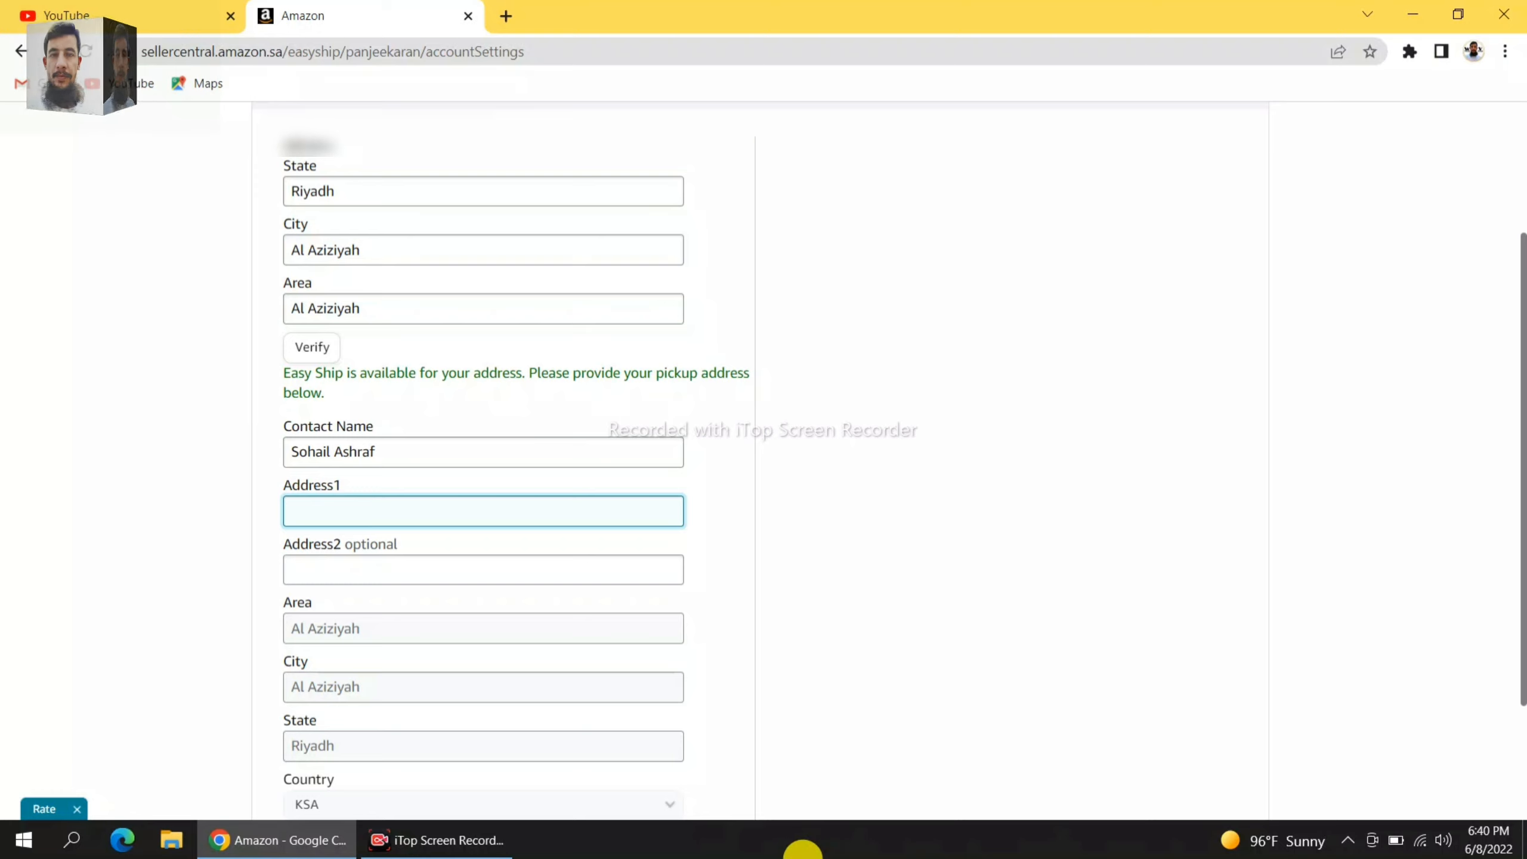
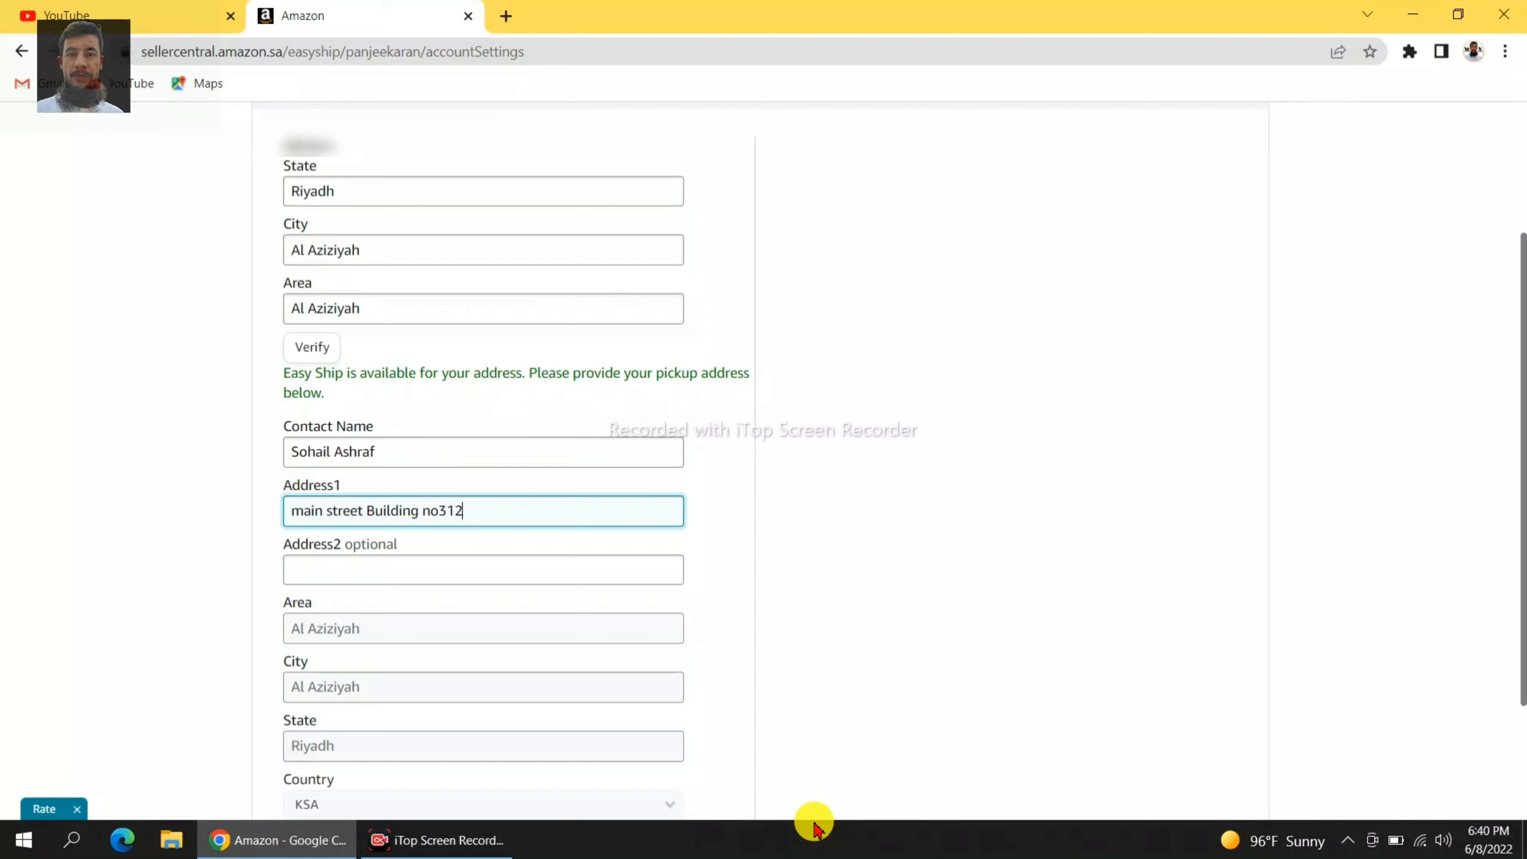